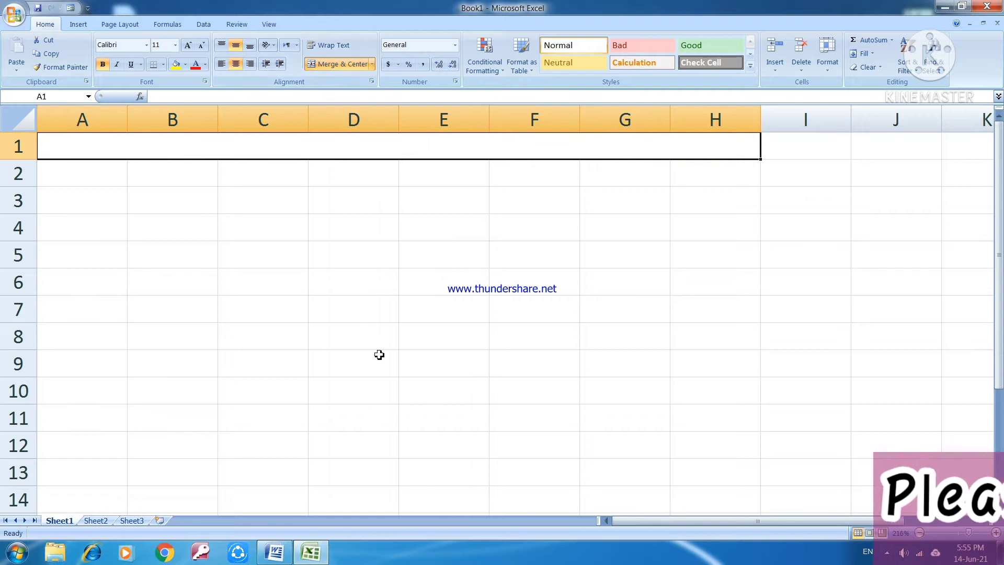
# Step: Enter the title "MARKS SHEET OF FEW STUDENTS" in the merged cell A1
pyautogui.write('MARK')
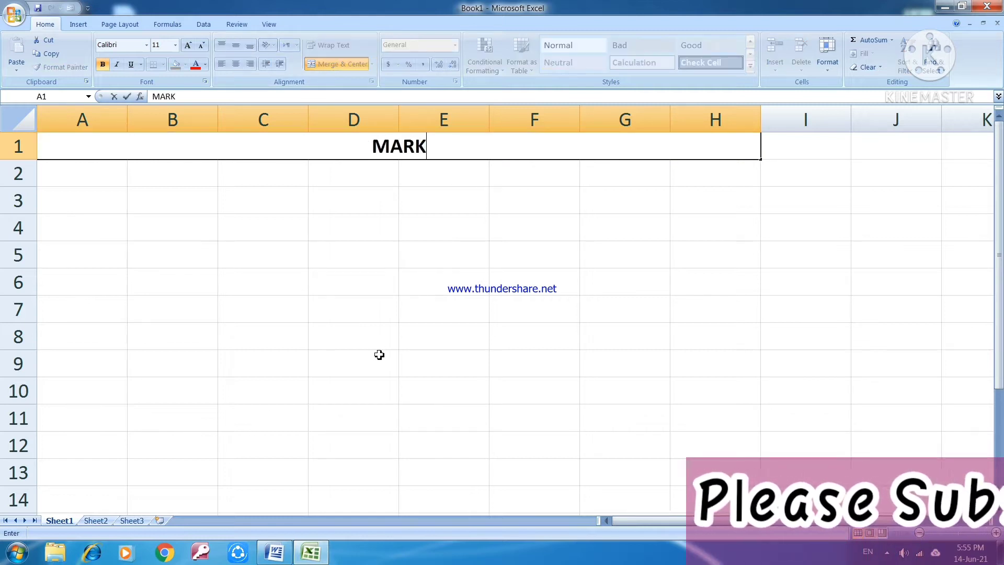
pyautogui.write('S SHEET')
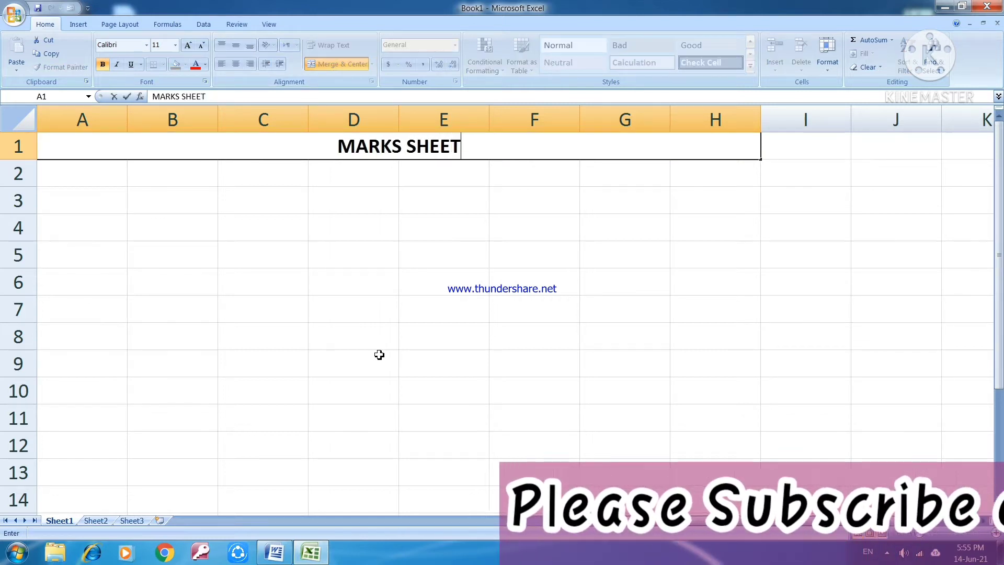
pyautogui.write(' OF FEW ')
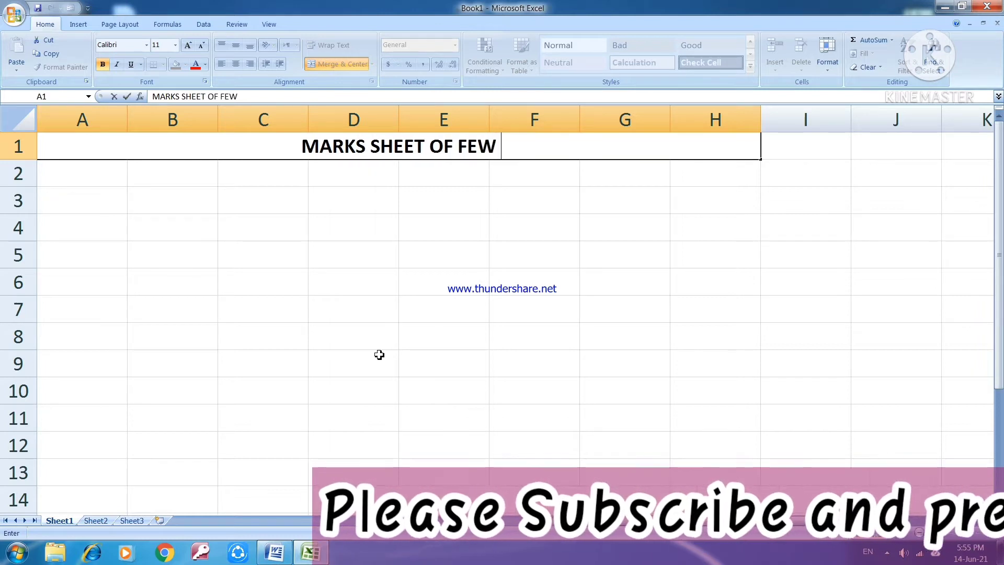
pyautogui.write('STUDENTS')
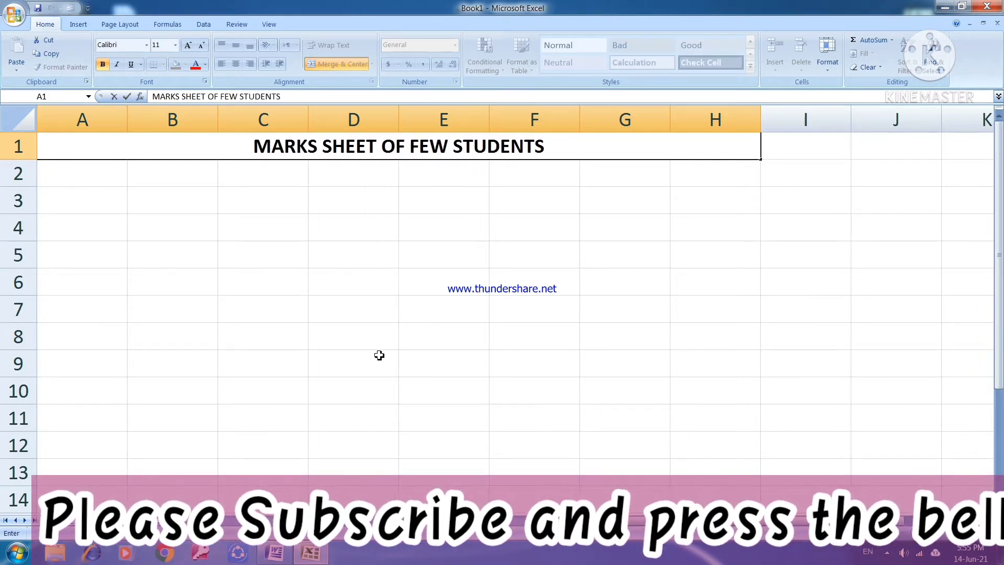
pyautogui.click(347, 222)
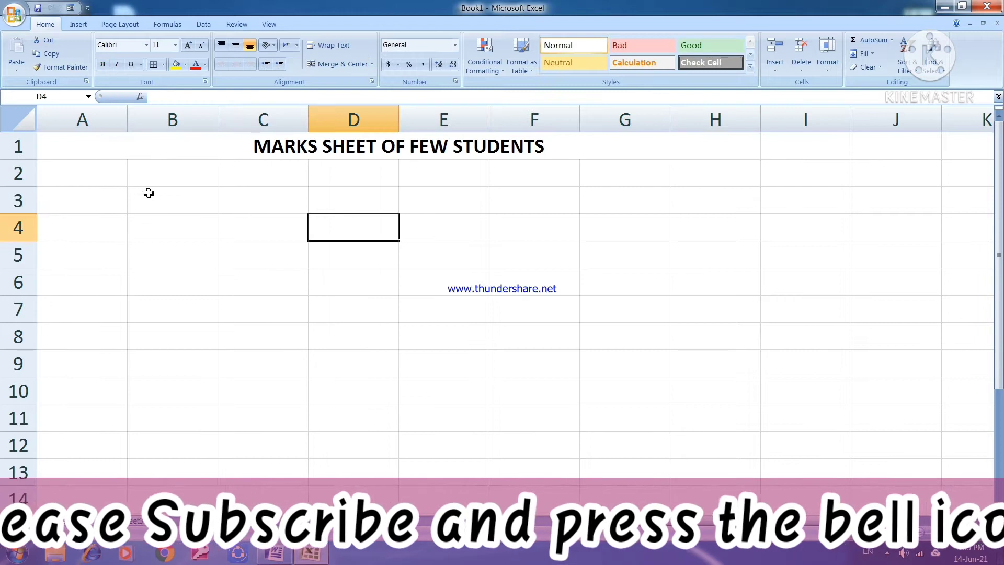
# Step: Enter the headings "SR NO" in A2 and "STUDENT NAME" in B2
pyautogui.click(94, 185)
pyautogui.write('SR NO')
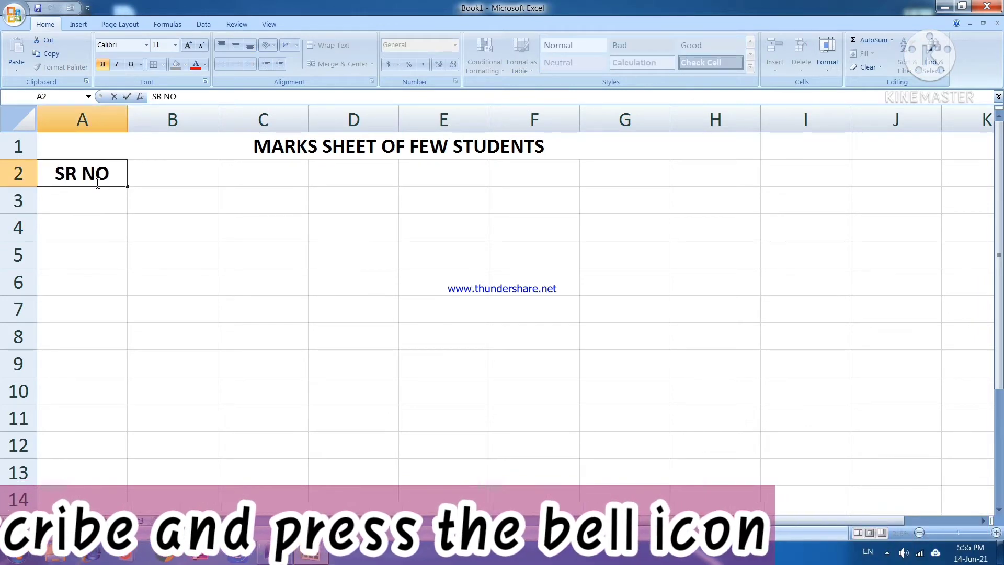
pyautogui.press('Tab')
pyautogui.write('S')
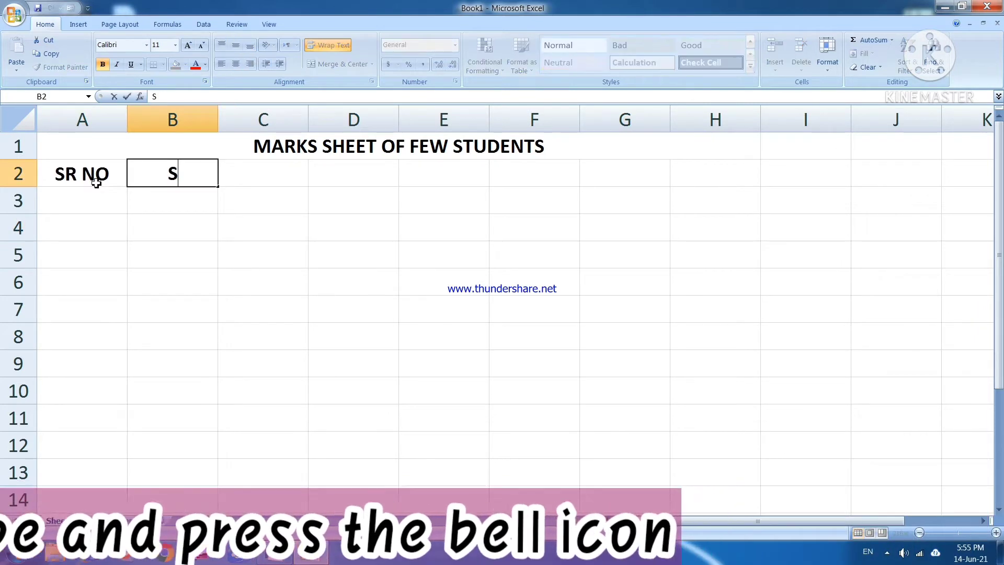
pyautogui.write('TUDENT NAME')
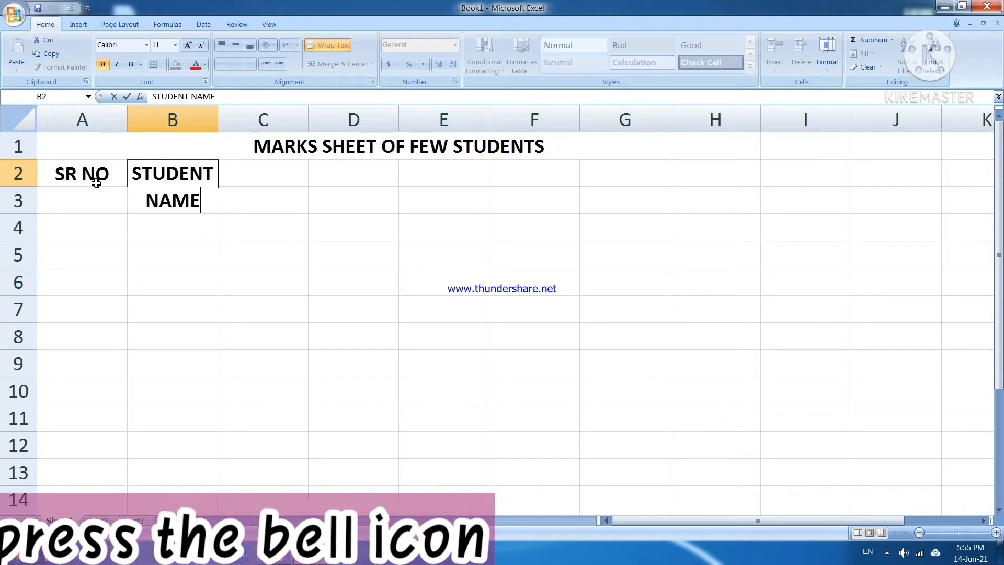
pyautogui.press('Tab')
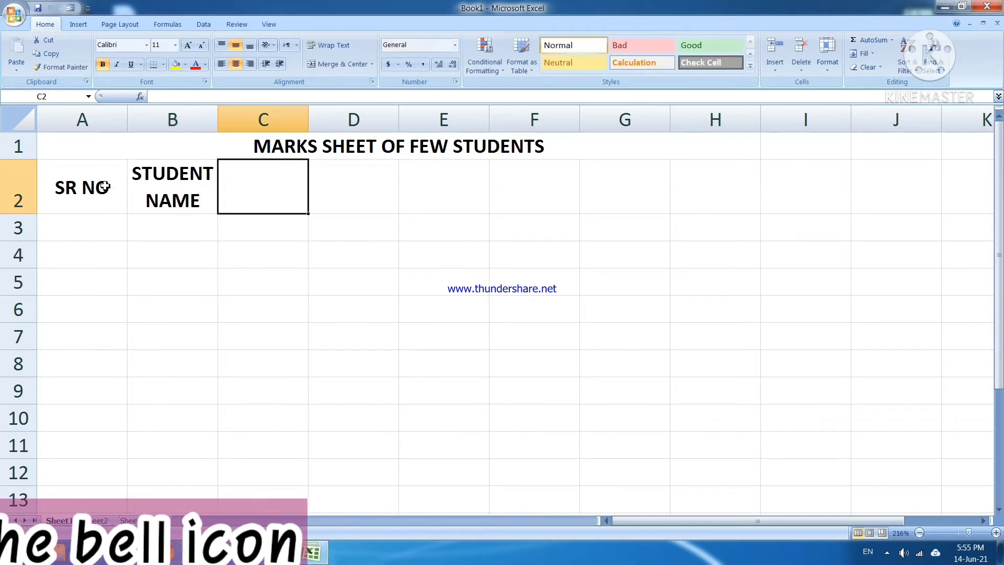
# Step: Enter the subject headings "PHYSICS", "CHEMISTRY" and "ENGLIGH" in C2:E2
pyautogui.write('PHT')
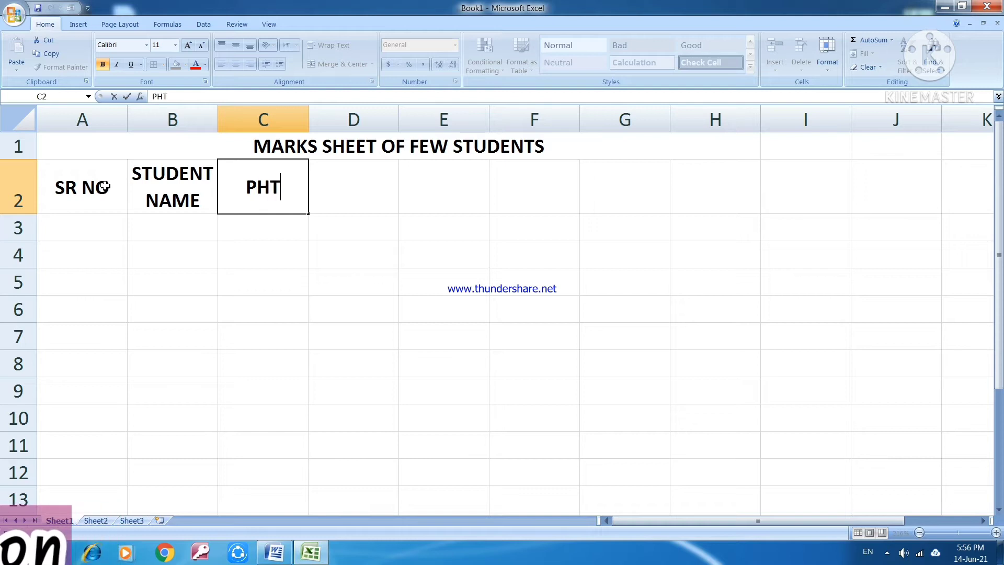
pyautogui.press('BackSpace')
pyautogui.write('Y')
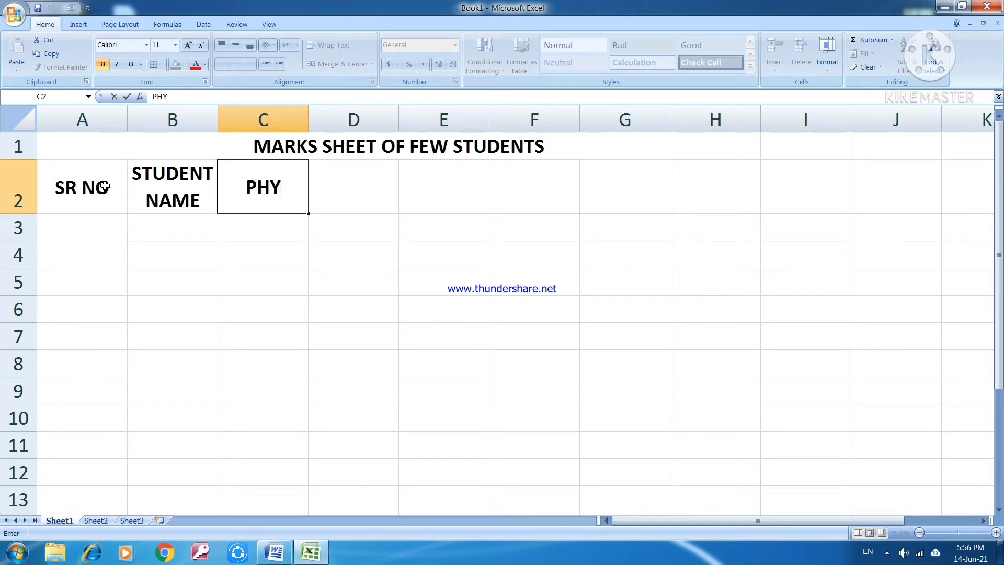
pyautogui.write('SICS')
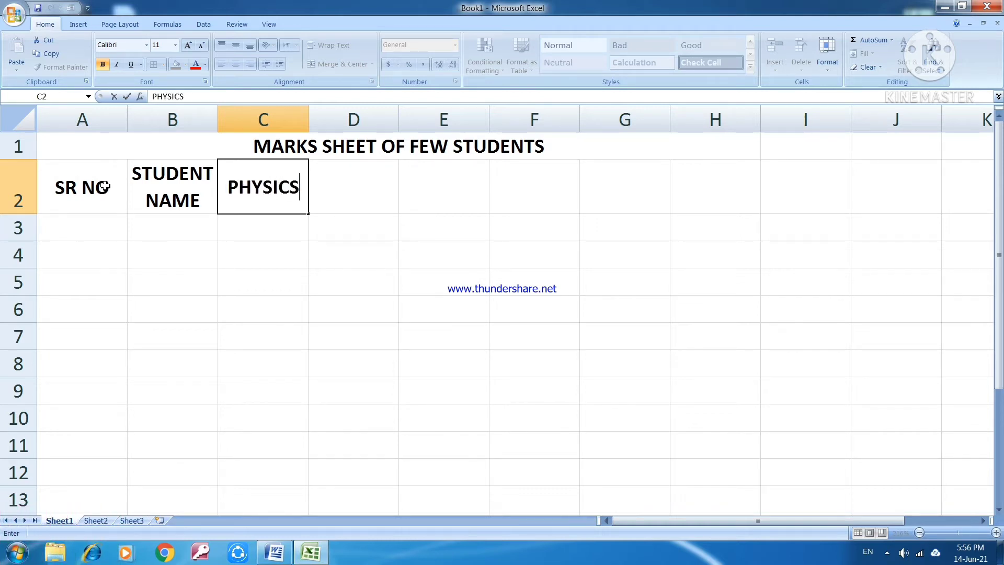
pyautogui.press('Tab')
pyautogui.write('CHEMISTRY')
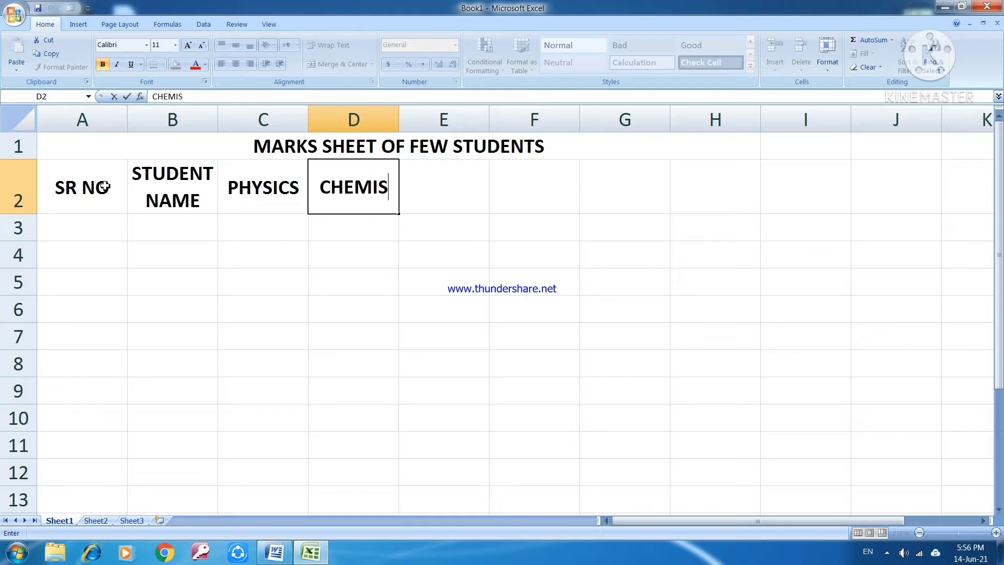
pyautogui.press('Tab')
pyautogui.write('ENGLIGH')
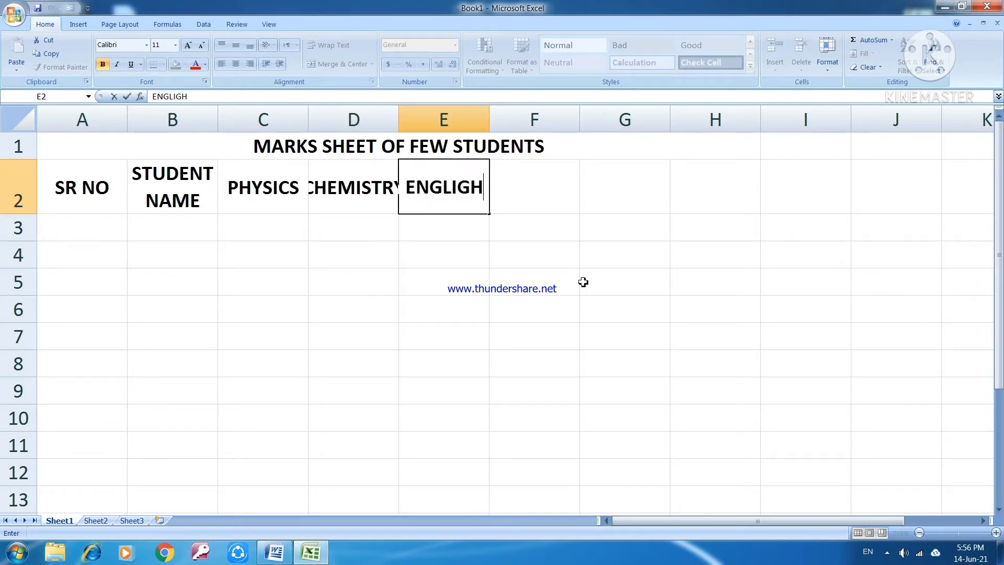
# Step: Widen columns C to E equally so that the subject headings fit
pyautogui.click(456, 329)
pyautogui.moveTo(301, 108); pyautogui.dragTo(512, 119)
pyautogui.click(532, 253)
# Step: Enter the headings "OBTAIN MARKS" in F2 and "TOTAL MARKS" in G2
pyautogui.click(586, 192)
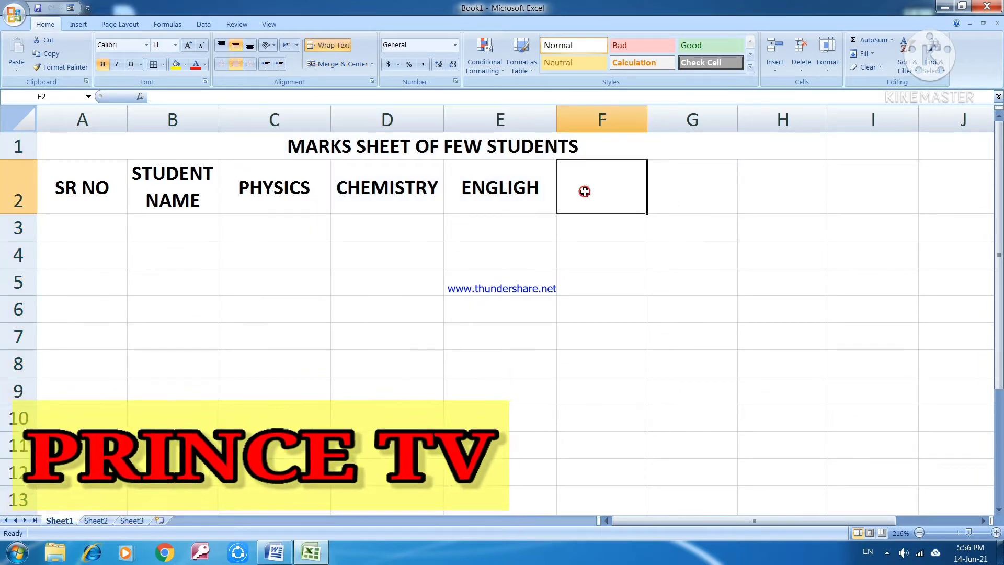
pyautogui.write('OB')
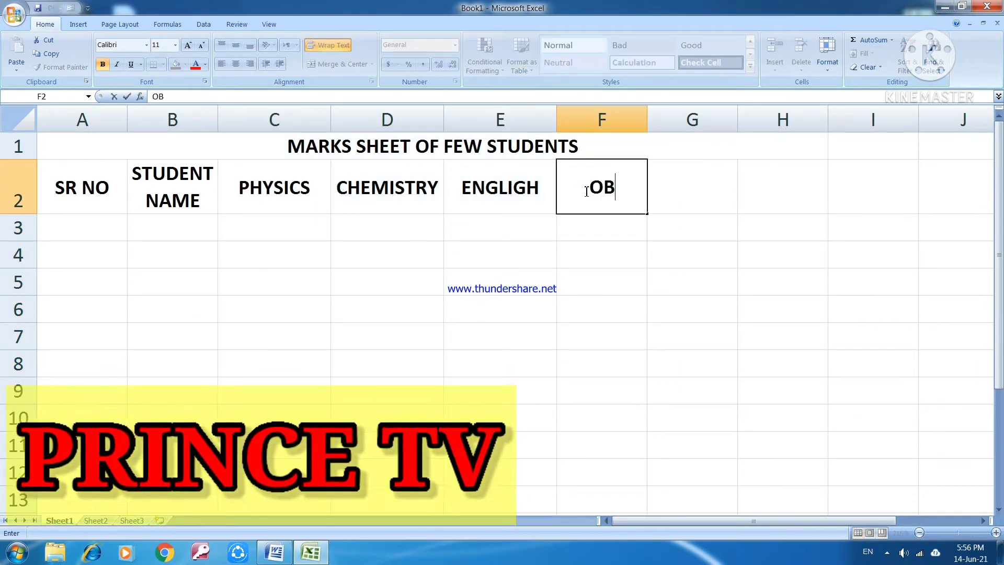
pyautogui.write('TAIN MARKS')
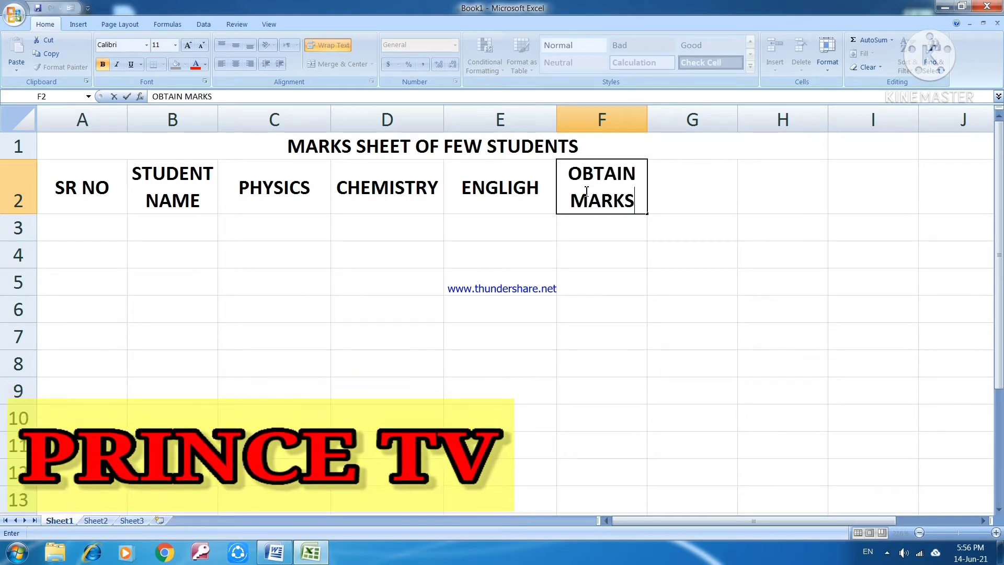
pyautogui.press('Tab')
pyautogui.write('T')
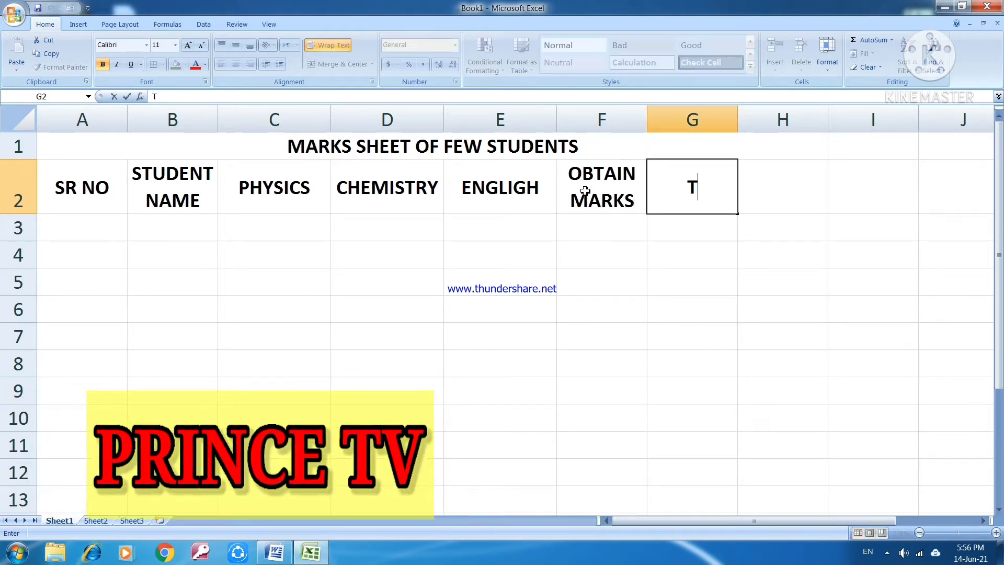
pyautogui.write('OTAL MARKS')
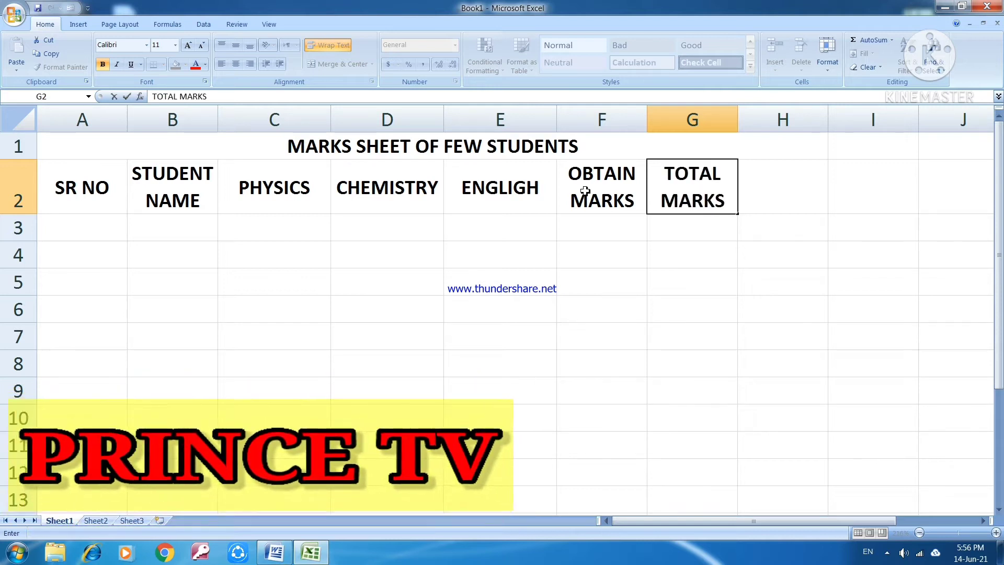
# Step: Enter the headings "%" in H2 and "GRADE" in I2
pyautogui.press('Tab')
pyautogui.write('%')
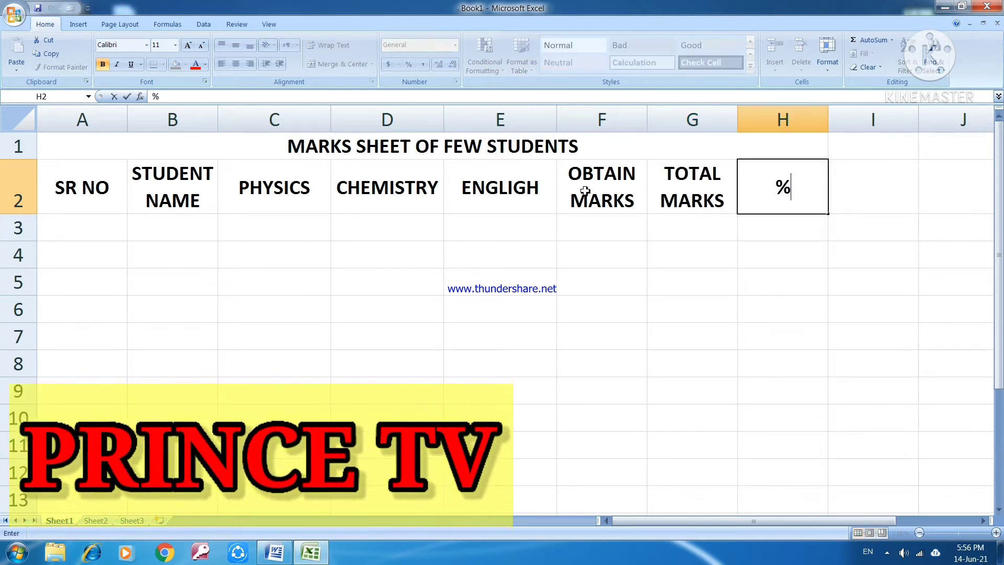
pyautogui.press('Tab')
pyautogui.write('G')
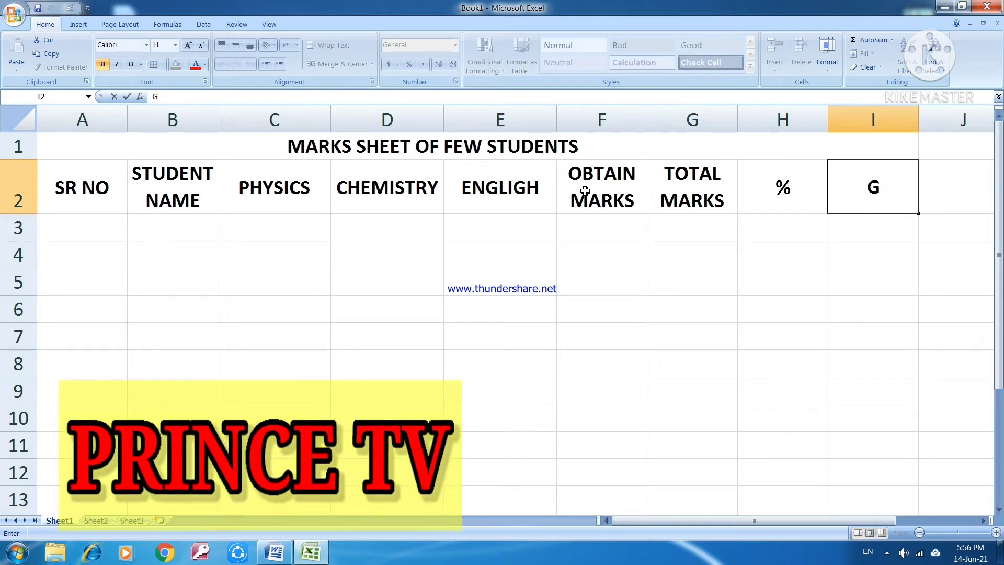
pyautogui.write('RADE')
pyautogui.press('Return')
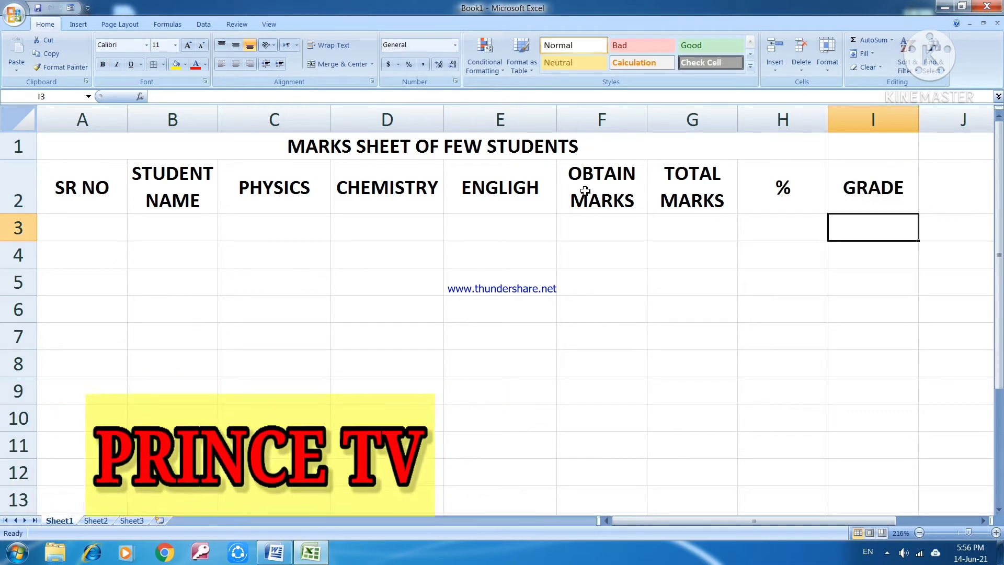
pyautogui.moveTo(73, 195); pyautogui.dragTo(860, 204)
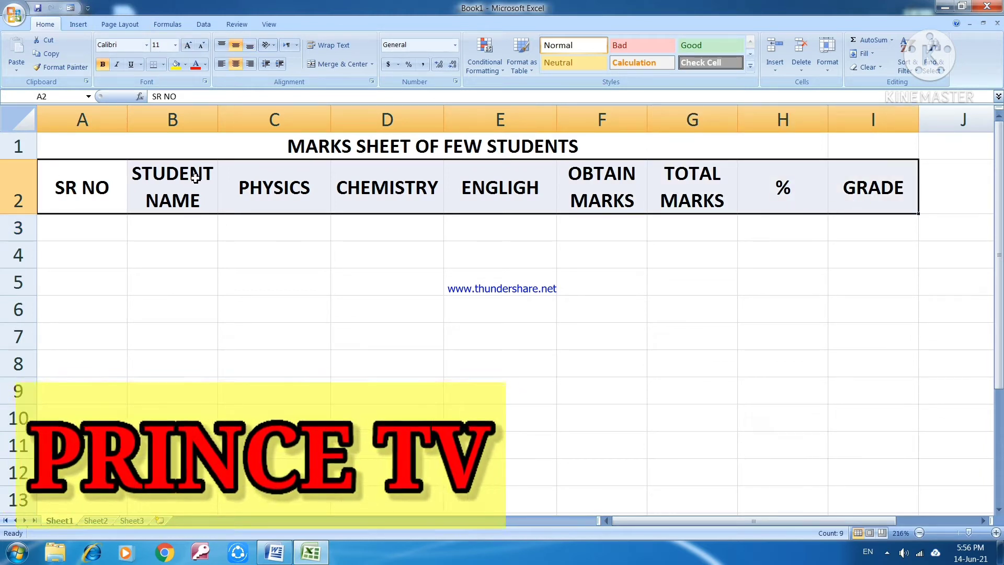
pyautogui.click(125, 278)
# Step: Enter 1 and 2 in A3:A4 and extend the series to 5 in A7
pyautogui.click(85, 224)
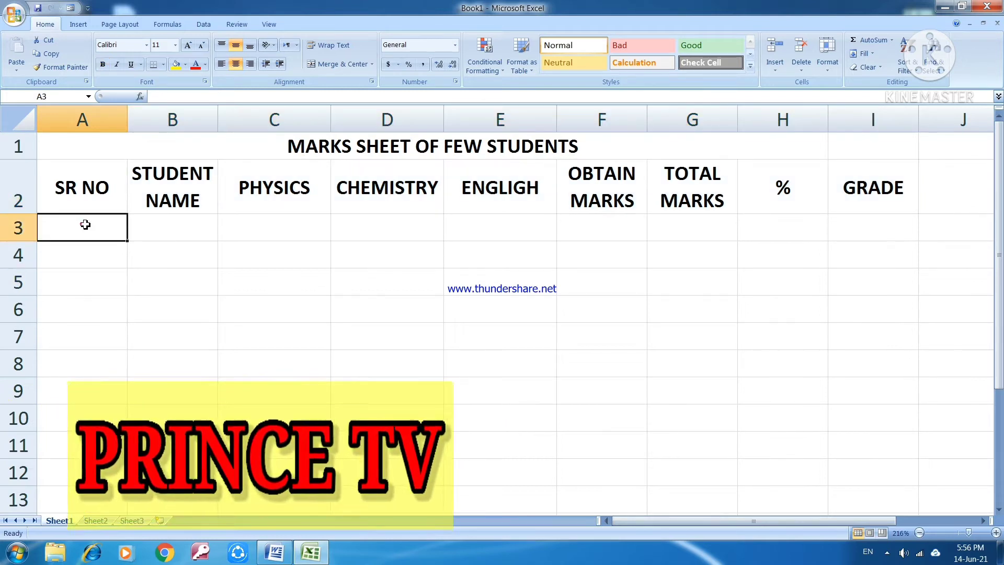
pyautogui.write('1')
pyautogui.press('Return')
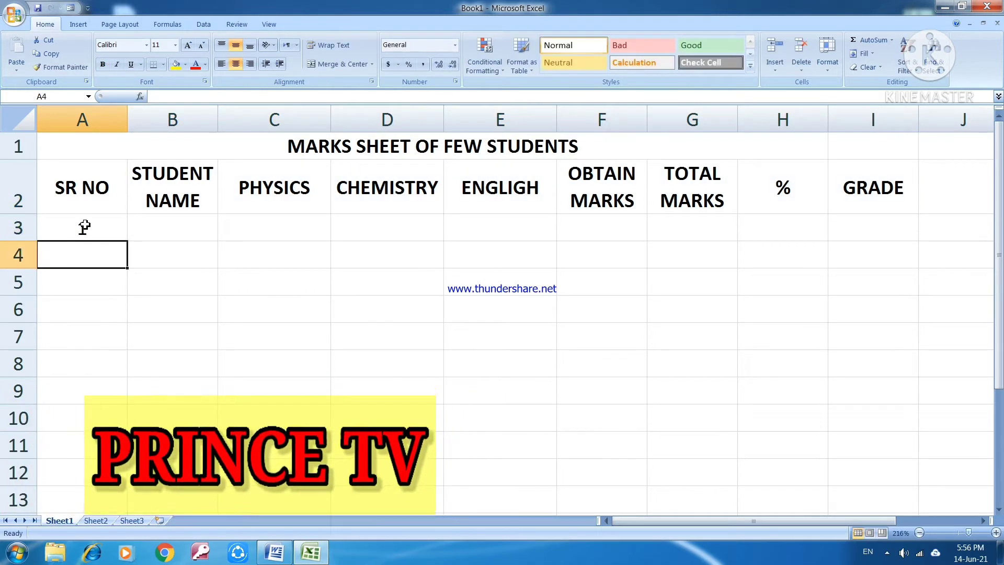
pyautogui.write('2')
pyautogui.press('Return')
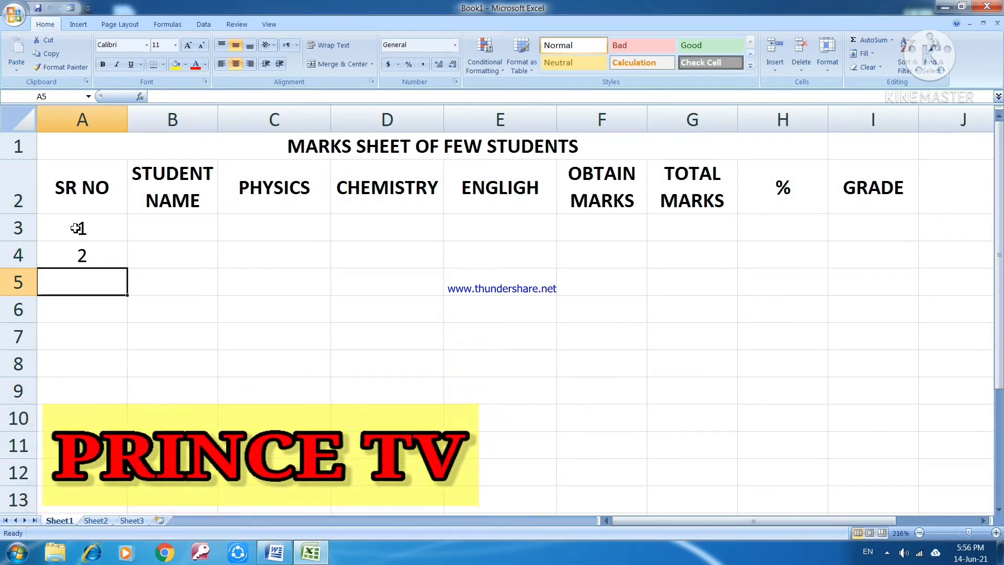
pyautogui.moveTo(76, 228); pyautogui.dragTo(79, 246)
pyautogui.moveTo(128, 269); pyautogui.dragTo(132, 315)
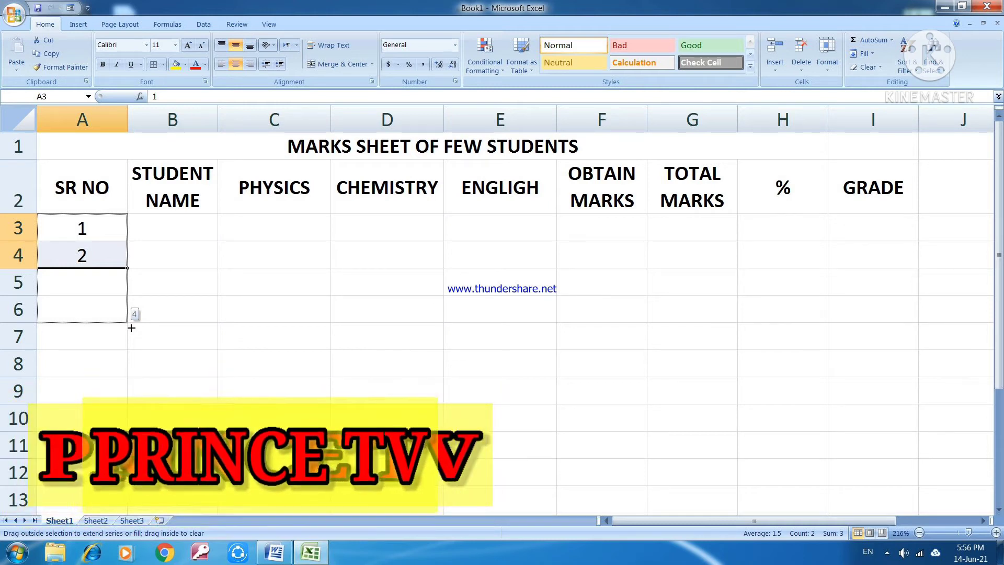
pyautogui.moveTo(132, 338); pyautogui.dragTo(131, 336)
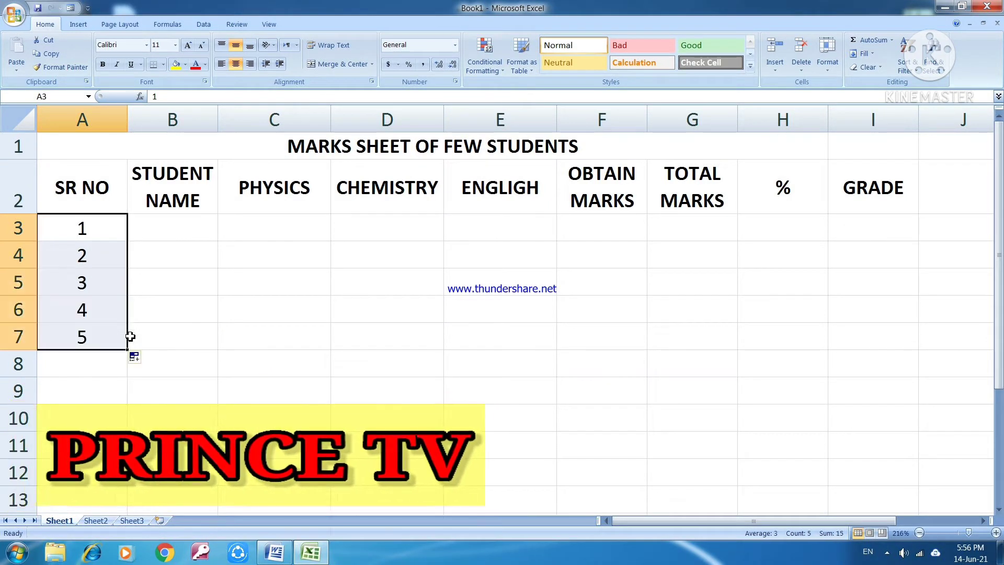
# Step: Apply all borders to the table range A2:I7
pyautogui.click(275, 283)
pyautogui.moveTo(82, 187); pyautogui.dragTo(896, 342)
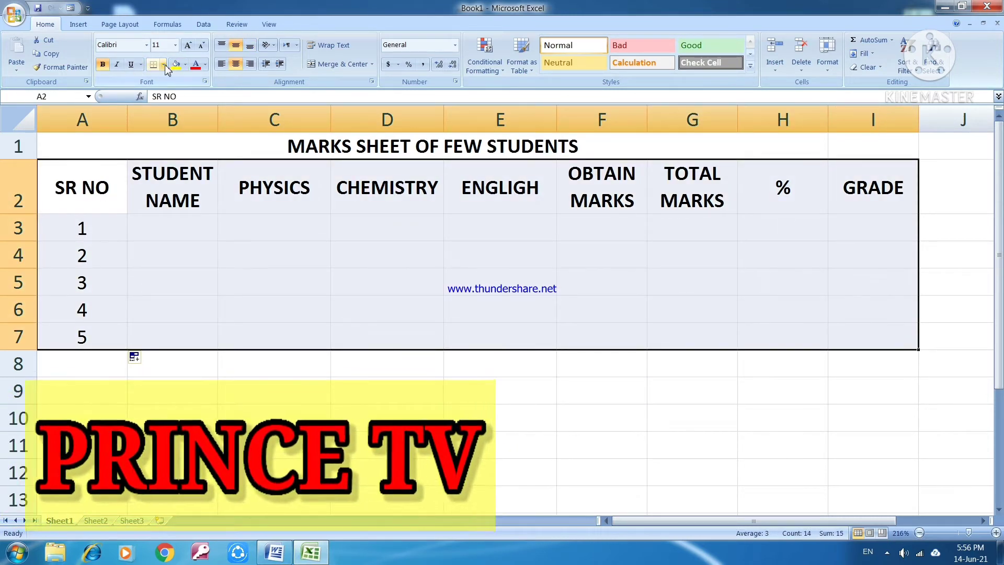
pyautogui.click(163, 63)
pyautogui.click(179, 165)
pyautogui.click(274, 363)
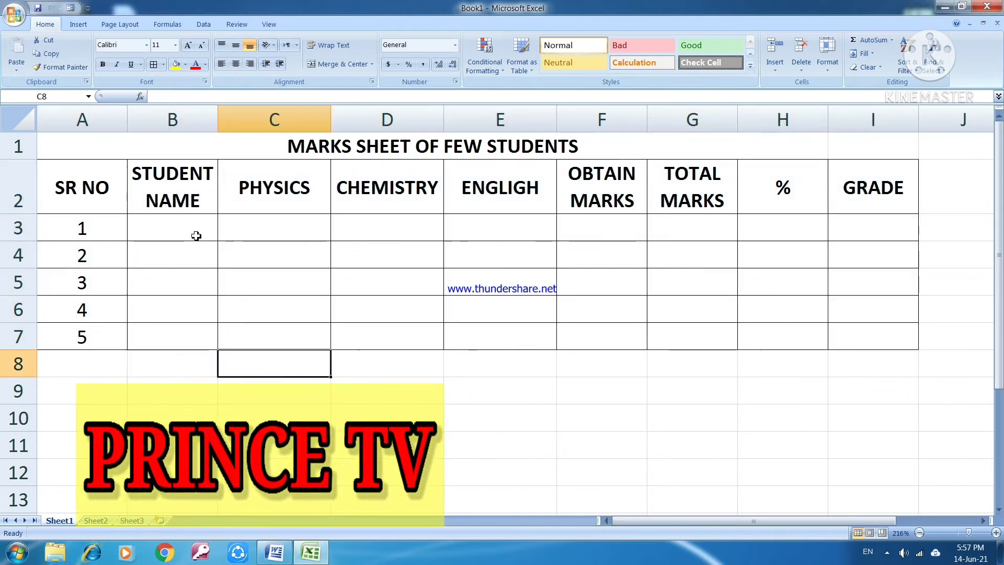
# Step: Widen the STUDENT NAME column slightly
pyautogui.click(198, 233)
pyautogui.moveTo(218, 119); pyautogui.dragTo(222, 119)
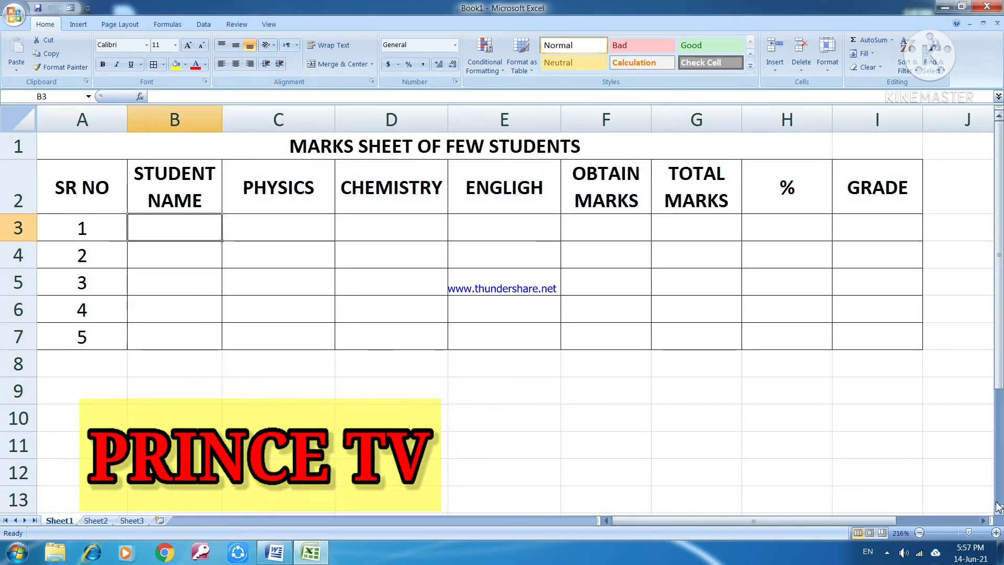
pyautogui.click(919, 533)
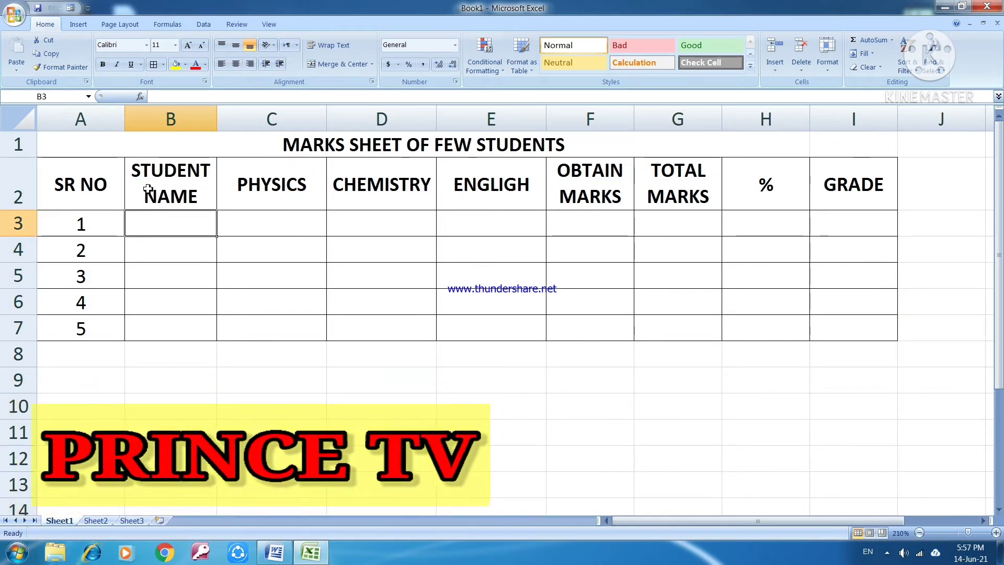
# Step: Enter the five students' names in B3:B7, one per row
pyautogui.write('AAMIR')
pyautogui.press('Return')
pyautogui.write('A')
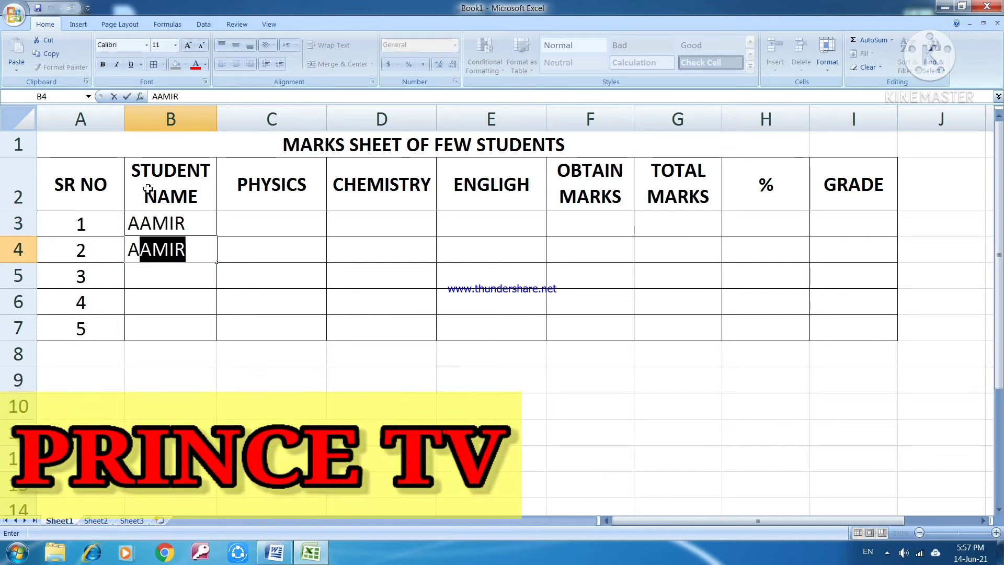
pyautogui.write('LI')
pyautogui.press('Return')
pyautogui.write('ZAIN')
pyautogui.press('Return')
pyautogui.write('MAQ')
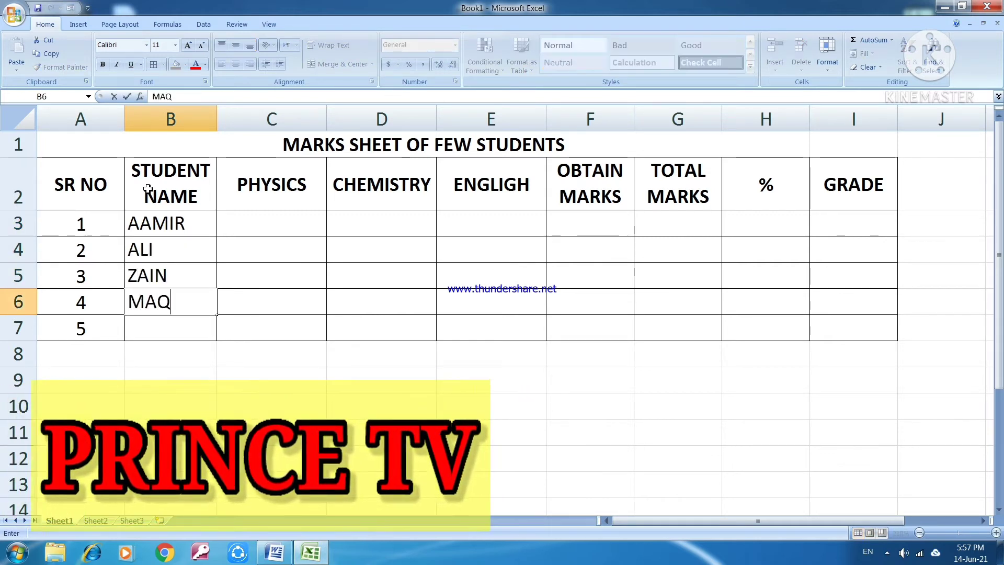
pyautogui.write('SOOD')
pyautogui.press('Return')
pyautogui.write('UMER')
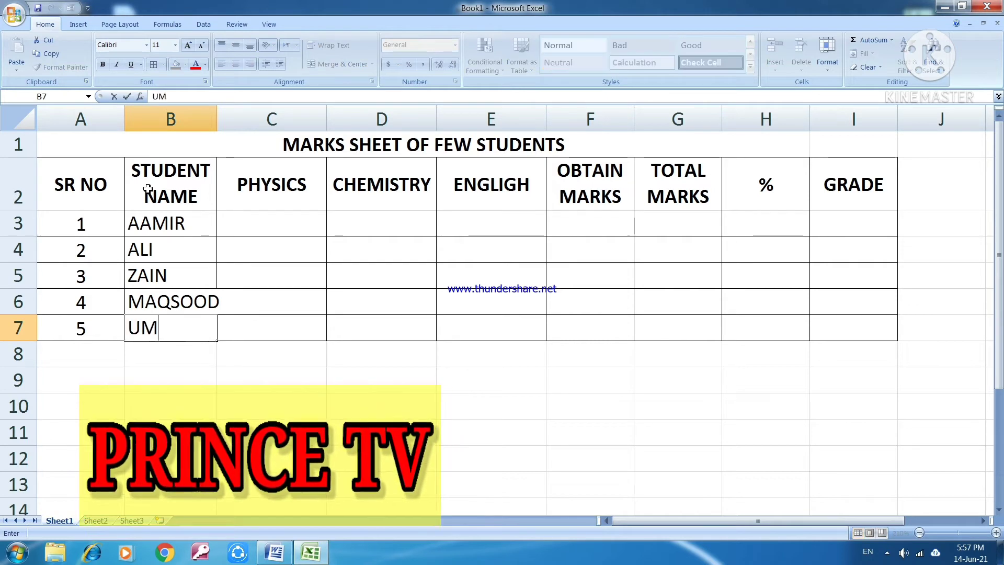
# Step: Finish the last student name in B7 and widen the STUDENT NAME column to fit the longest name
pyautogui.press('Tab')
pyautogui.press('Up')
pyautogui.press('Up')
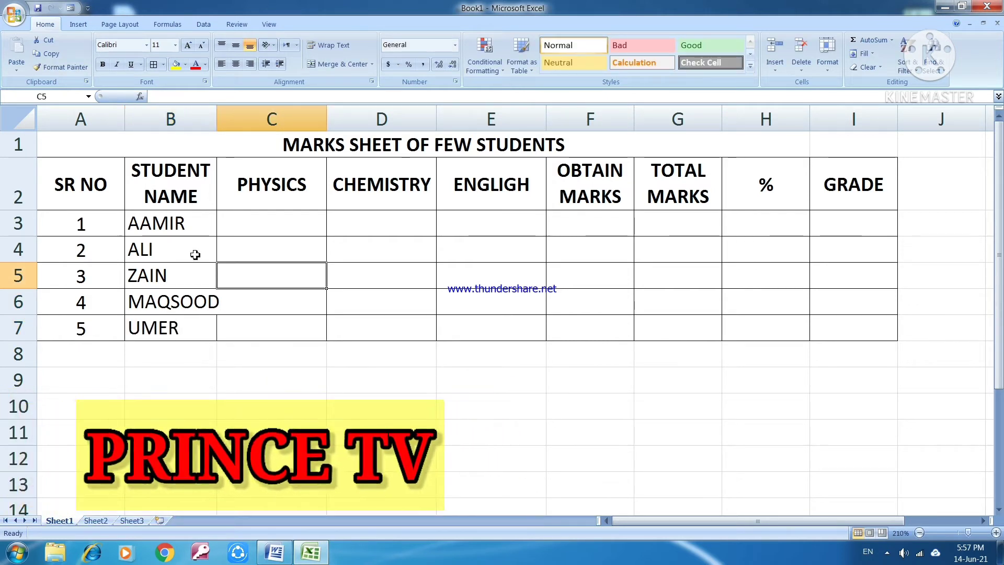
pyautogui.moveTo(316, 204); pyautogui.dragTo(328, 243)
pyautogui.moveTo(217, 111); pyautogui.dragTo(228, 112)
# Step: Enter the PHYSICS marks 50, 56, 78, 69 and 59 in C3:C7
pyautogui.click(272, 218)
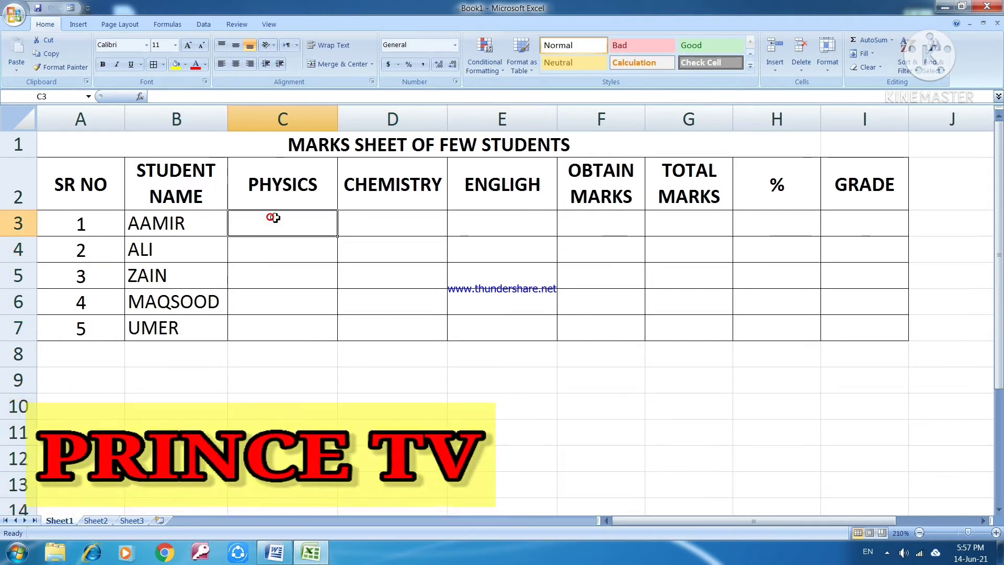
pyautogui.write('50')
pyautogui.press('Return')
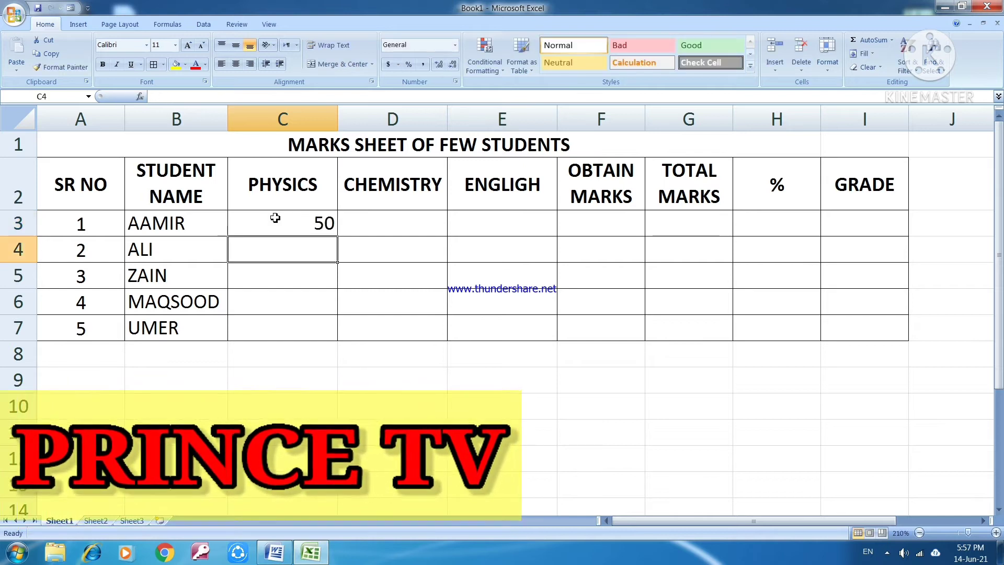
pyautogui.write('56')
pyautogui.press('Return')
pyautogui.write('78')
pyautogui.press('Return')
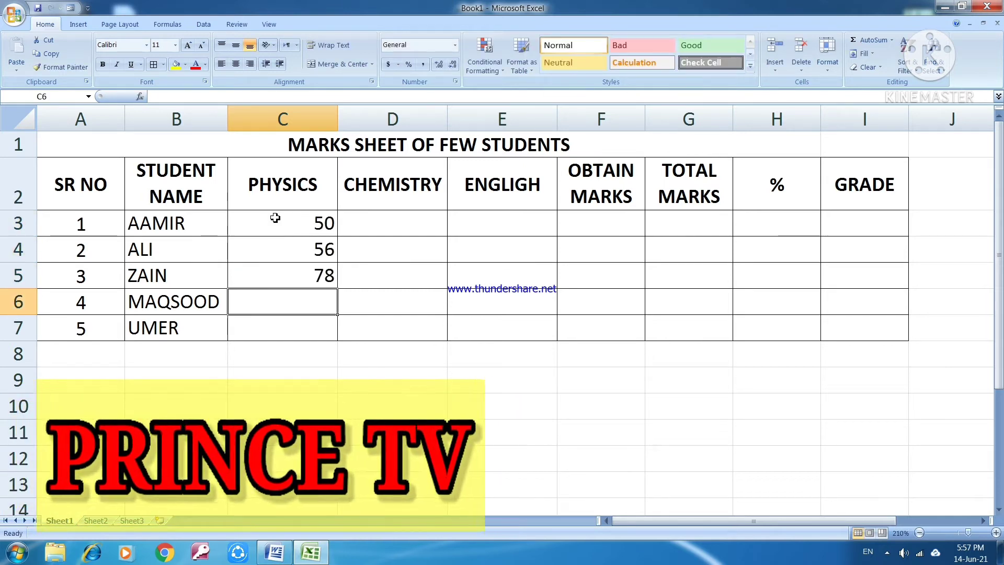
pyautogui.write('78')
pyautogui.write('69')
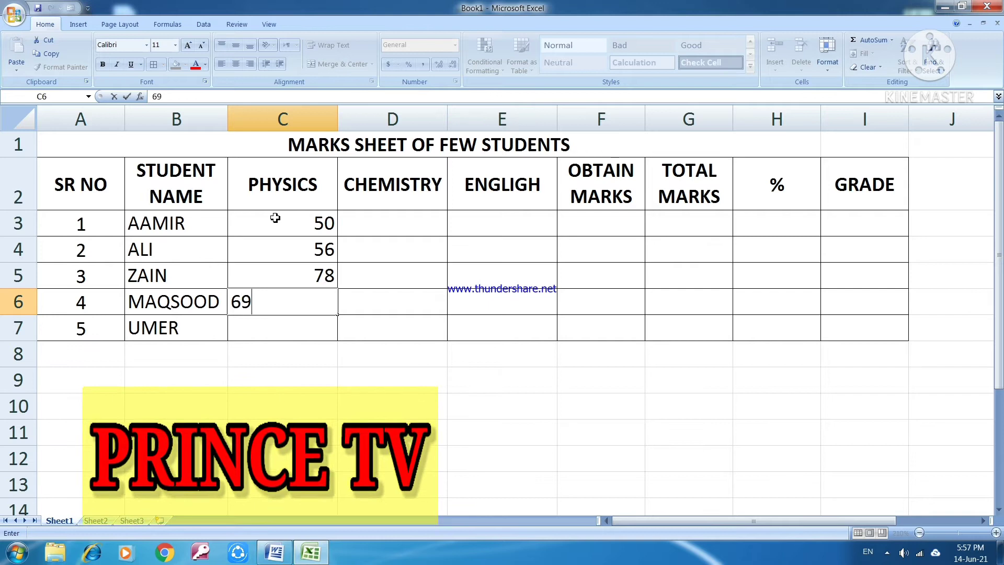
pyautogui.press('Return')
pyautogui.write('59')
pyautogui.press('Return')
# Step: Enter the CHEMISTRY marks 80, 79, 45, 69 and 78 in D3:D7
pyautogui.press('Up')
pyautogui.press('Right')
pyautogui.press('Up')
pyautogui.press('Up')
pyautogui.press('Up')
pyautogui.press('Up')
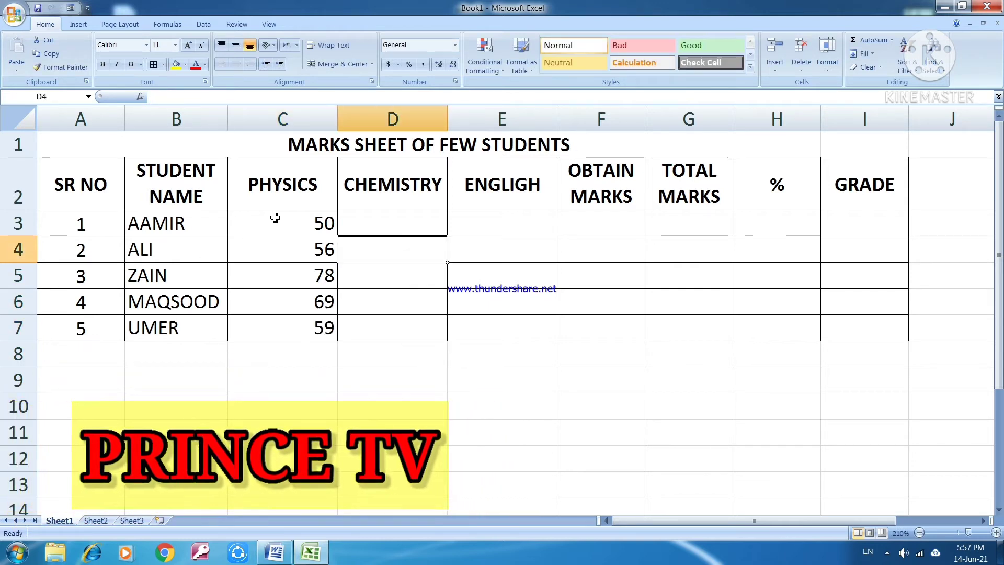
pyautogui.write('80')
pyautogui.press('Return')
pyautogui.write('79')
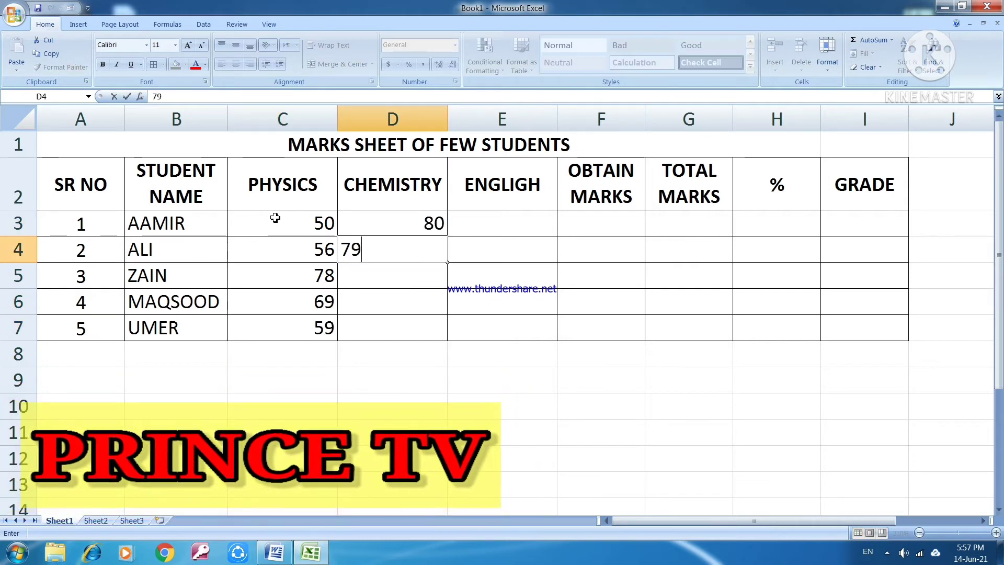
pyautogui.press('Return')
pyautogui.write('45')
pyautogui.press('Return')
pyautogui.write('69')
pyautogui.press('Return')
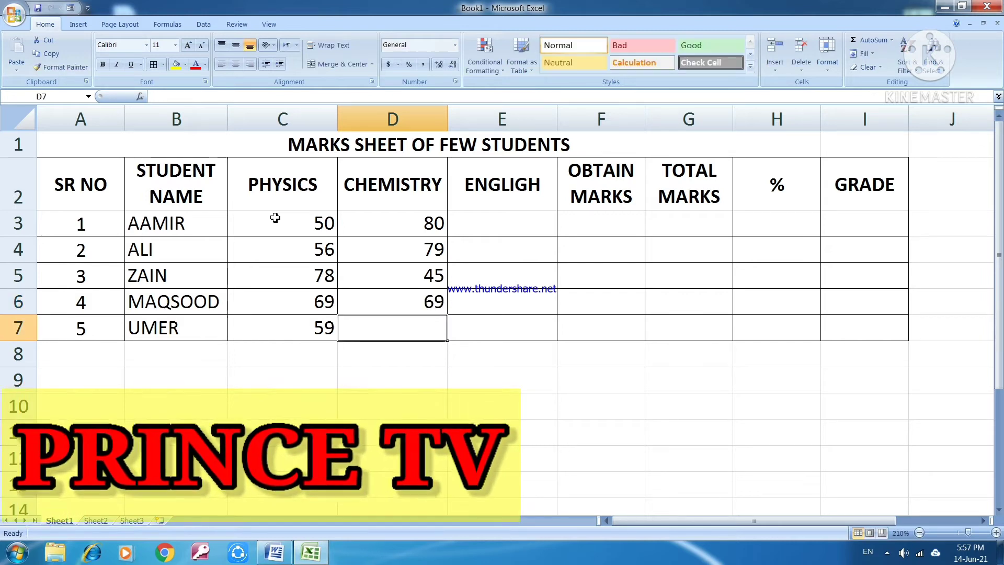
pyautogui.write('78')
# Step: Enter the English marks 49, 89, 56, 32 and 47 in E3:E7
pyautogui.press('Tab')
pyautogui.press('Up')
pyautogui.press('Up')
pyautogui.press('Up')
pyautogui.press('Up')
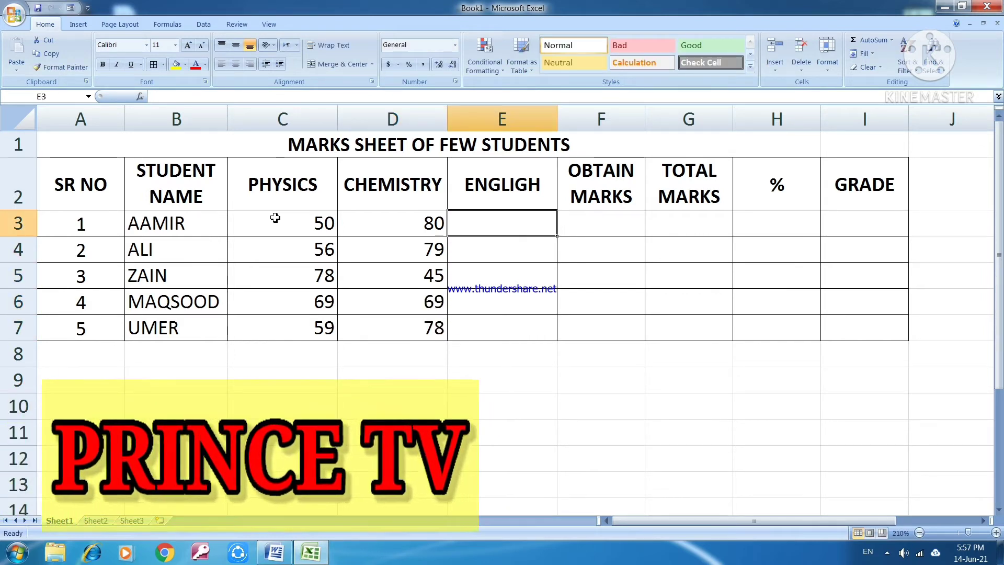
pyautogui.write('49')
pyautogui.press('Return')
pyautogui.write('89')
pyautogui.press('Return')
pyautogui.write('56')
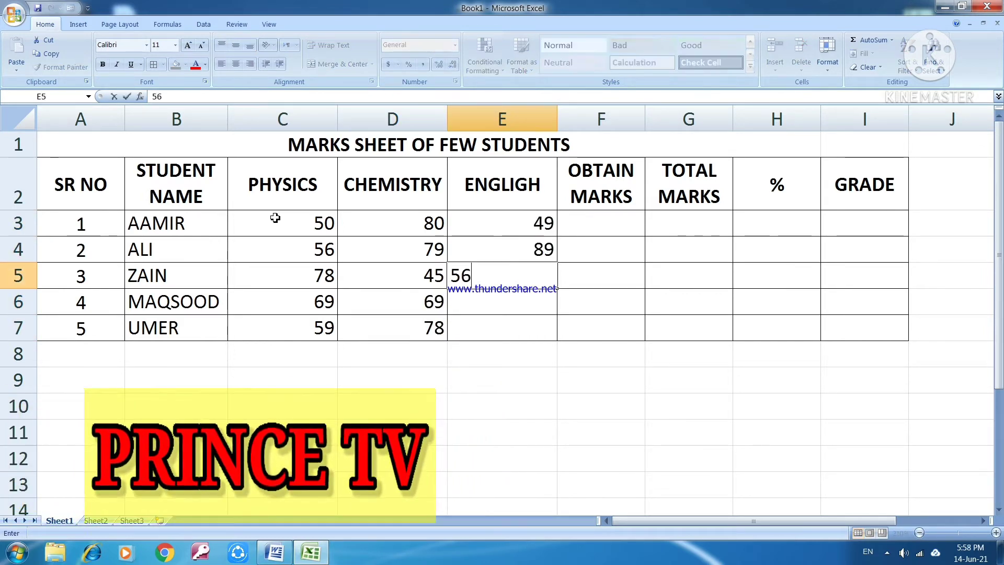
pyautogui.press('Return')
pyautogui.write('32')
pyautogui.press('Return')
pyautogui.write('47')
pyautogui.press('Return')
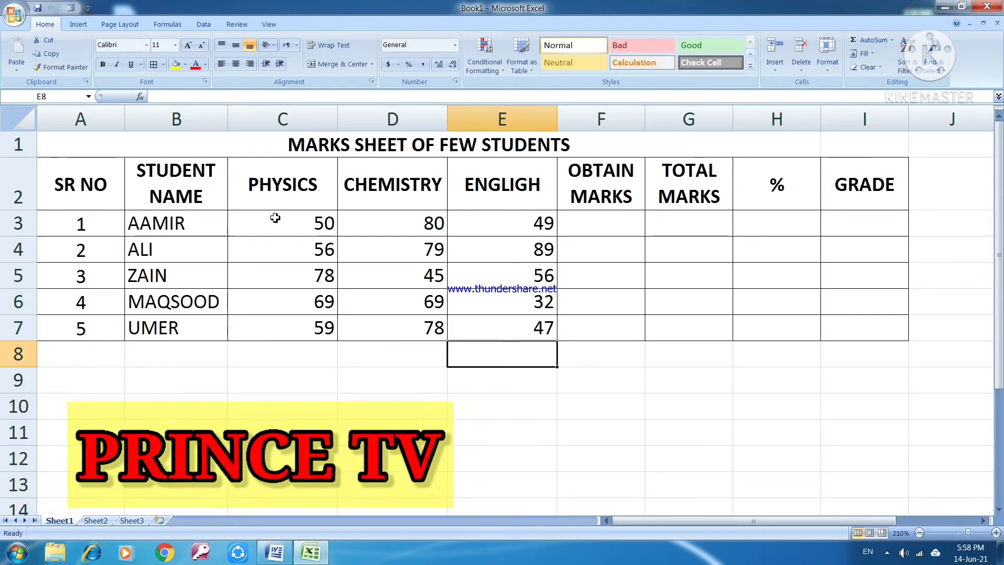
# Step: Center the cells C3:I7 both horizontally and vertically
pyautogui.moveTo(279, 226); pyautogui.dragTo(839, 333)
pyautogui.click(236, 64)
pyautogui.click(236, 46)
pyautogui.moveTo(426, 399); pyautogui.dragTo(439, 386)
# Step: Calculate the obtained marks in F3 with =SUM(C3:E3) and fill the formula down to F7
pyautogui.click(577, 223)
pyautogui.write('=')
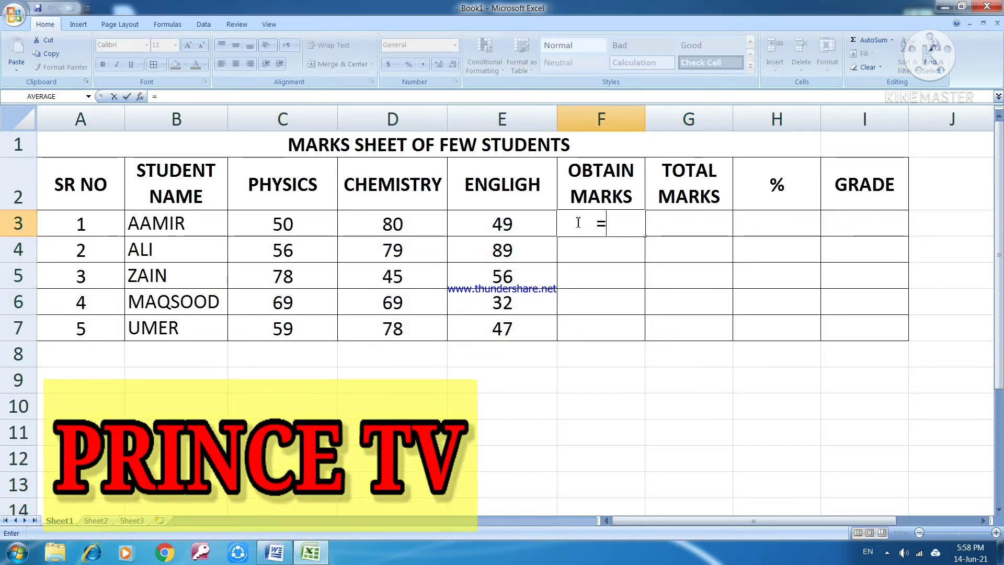
pyautogui.write('SUM(')
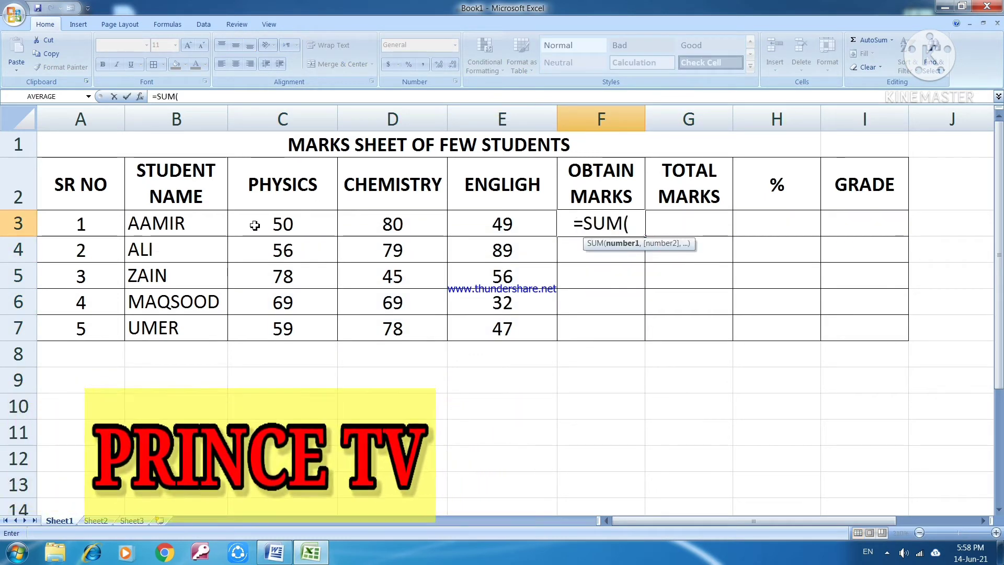
pyautogui.moveTo(254, 225); pyautogui.dragTo(453, 223)
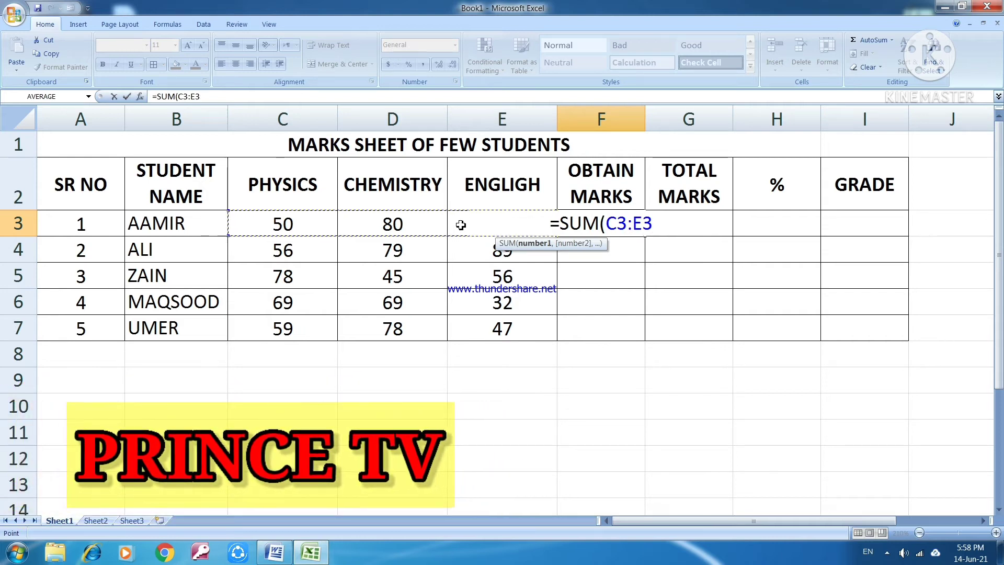
pyautogui.press('Return')
pyautogui.click(608, 224)
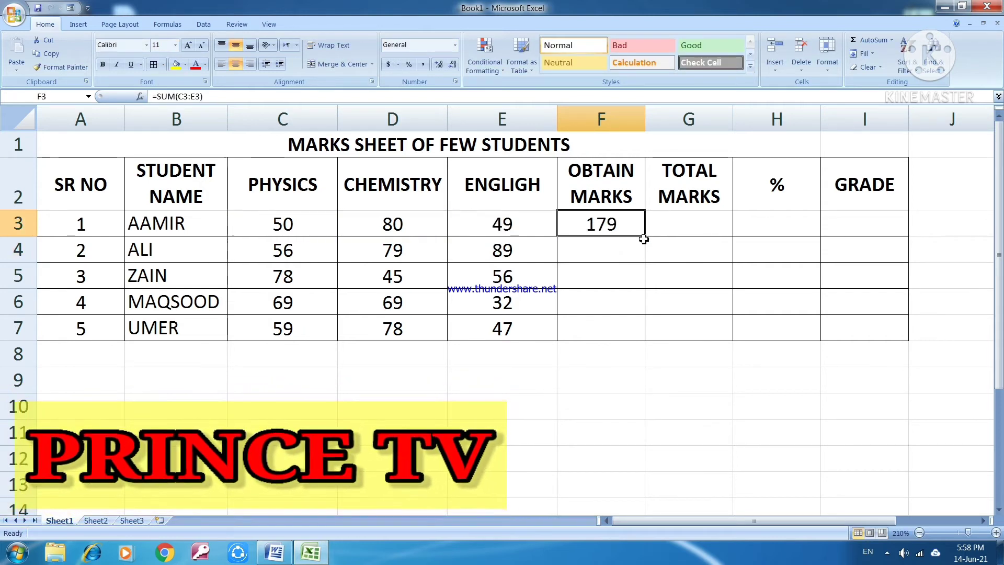
pyautogui.moveTo(647, 238); pyautogui.dragTo(659, 352)
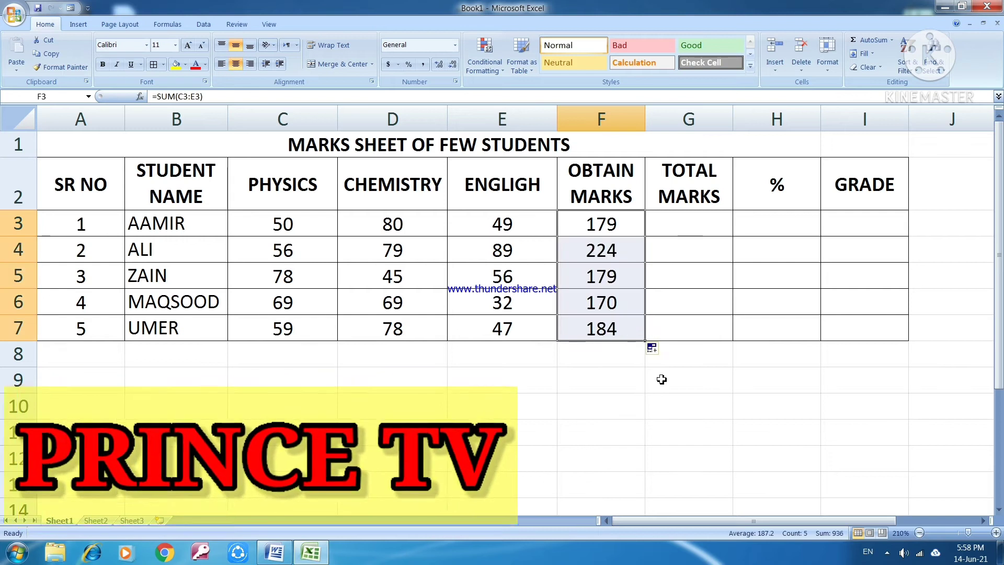
pyautogui.click(567, 390)
# Step: Enter 300 as the total marks in G3 and copy it down to G7
pyautogui.click(682, 230)
pyautogui.write('300')
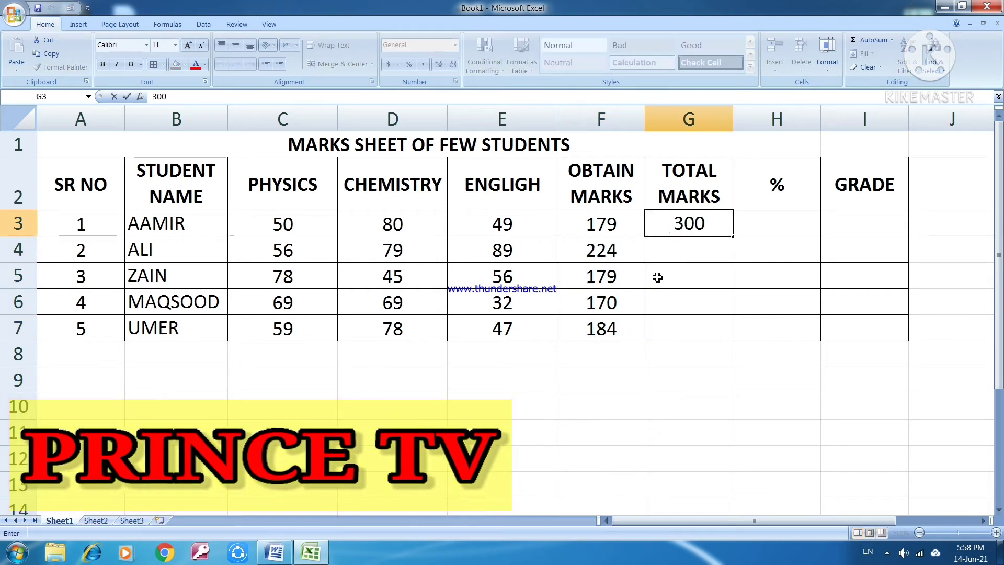
pyautogui.press('Return')
pyautogui.press('Up')
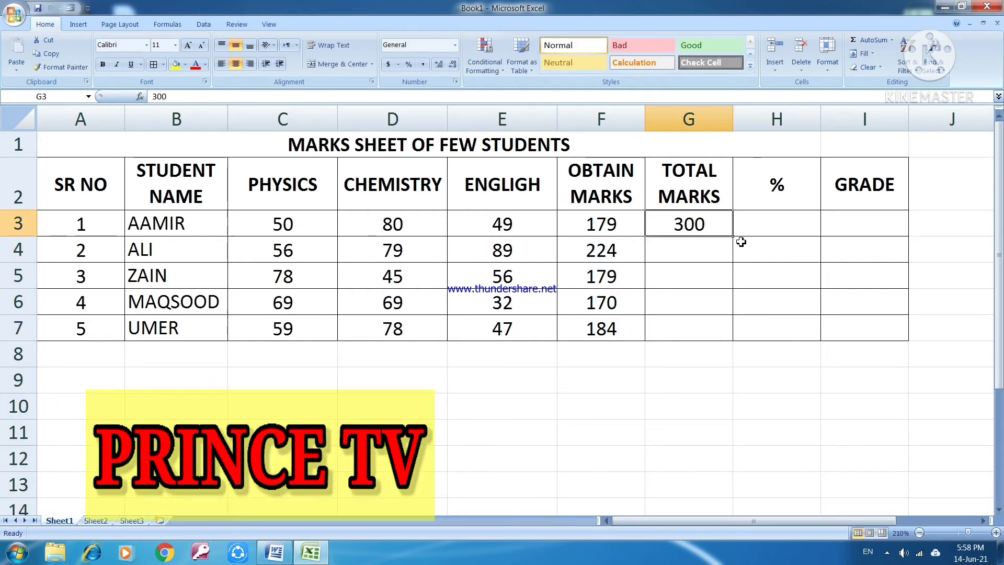
pyautogui.moveTo(737, 252); pyautogui.dragTo(735, 337)
# Step: Calculate the first student's percentage in H3 with the formula =F3/300*100
pyautogui.click(769, 217)
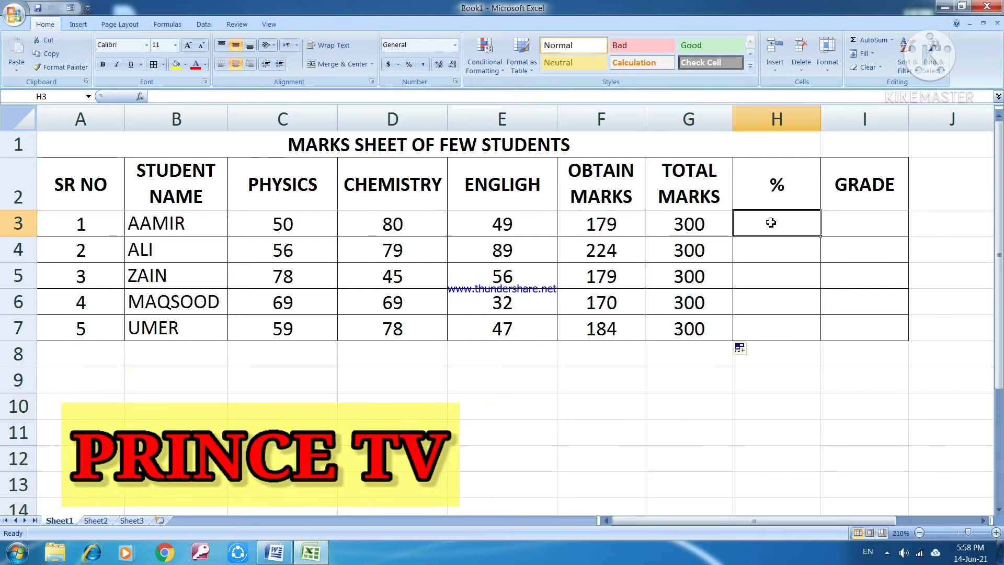
pyautogui.write('=')
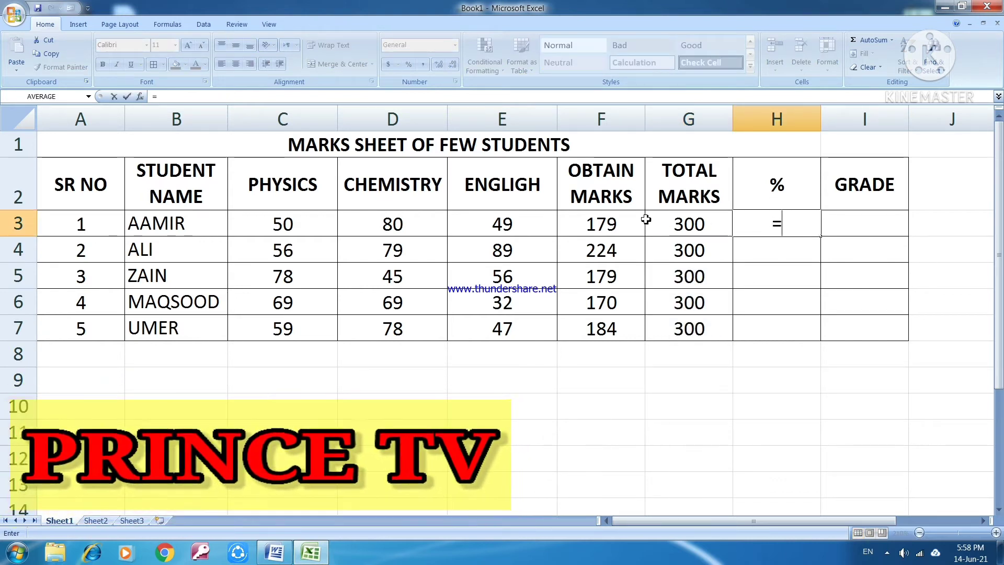
pyautogui.click(606, 224)
pyautogui.write('/300')
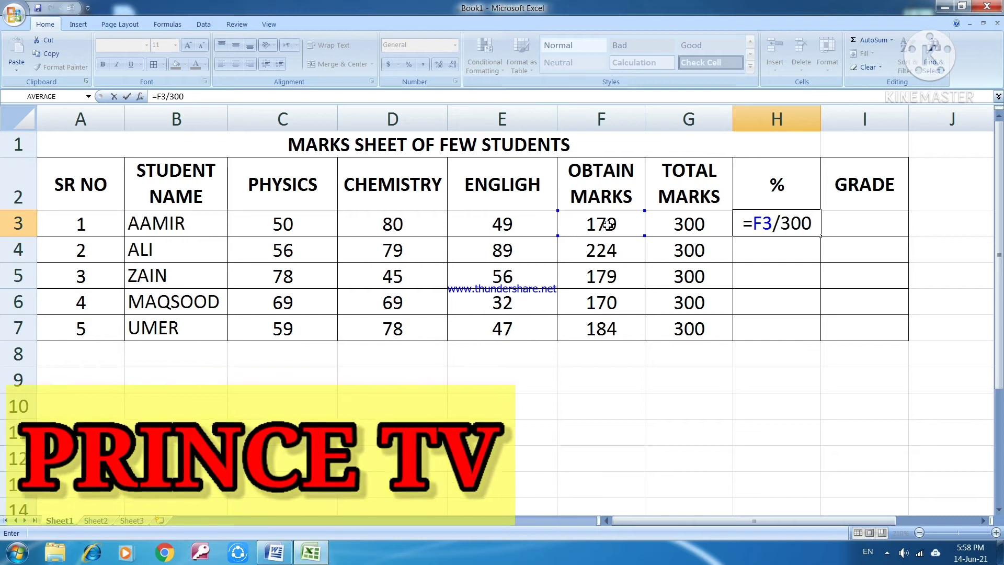
pyautogui.write('*100')
pyautogui.press('Return')
# Step: Reduce the percentage in H3 to no decimal places and fill it down to H7
pyautogui.click(770, 223)
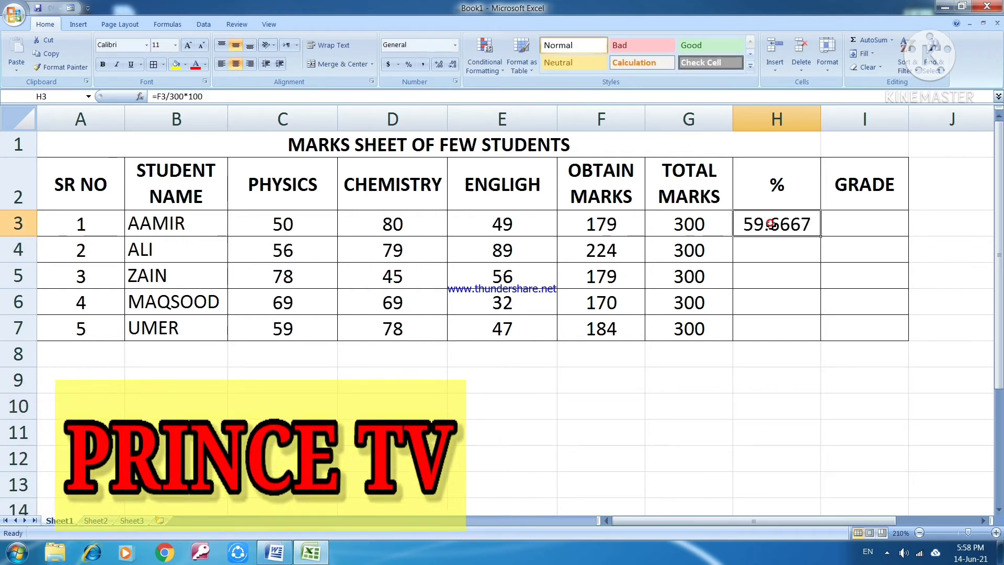
pyautogui.click(453, 64)
pyautogui.click(453, 64)
pyautogui.click(453, 64)
pyautogui.click(453, 64)
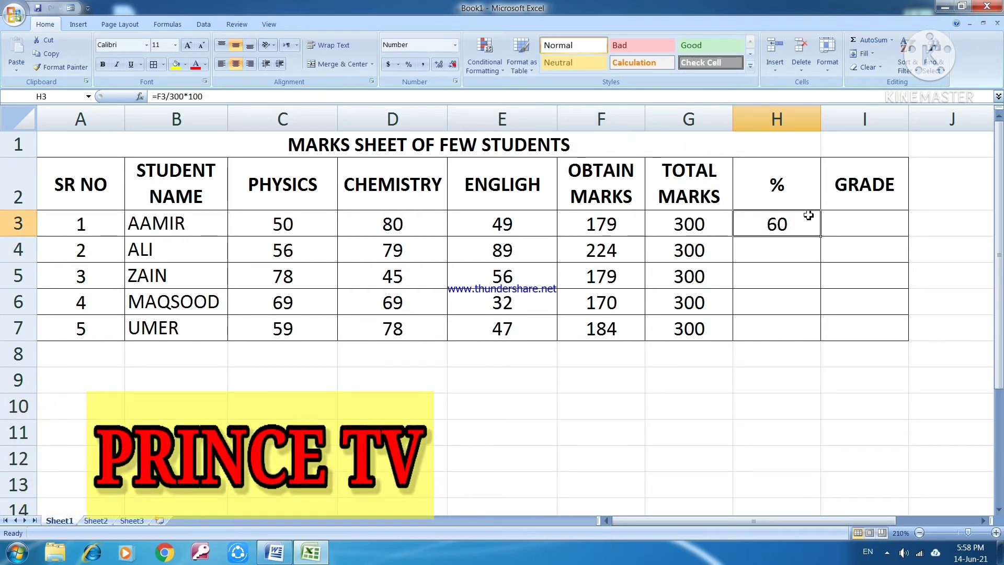
pyautogui.moveTo(822, 238); pyautogui.dragTo(829, 334)
pyautogui.doubleClick(701, 377)
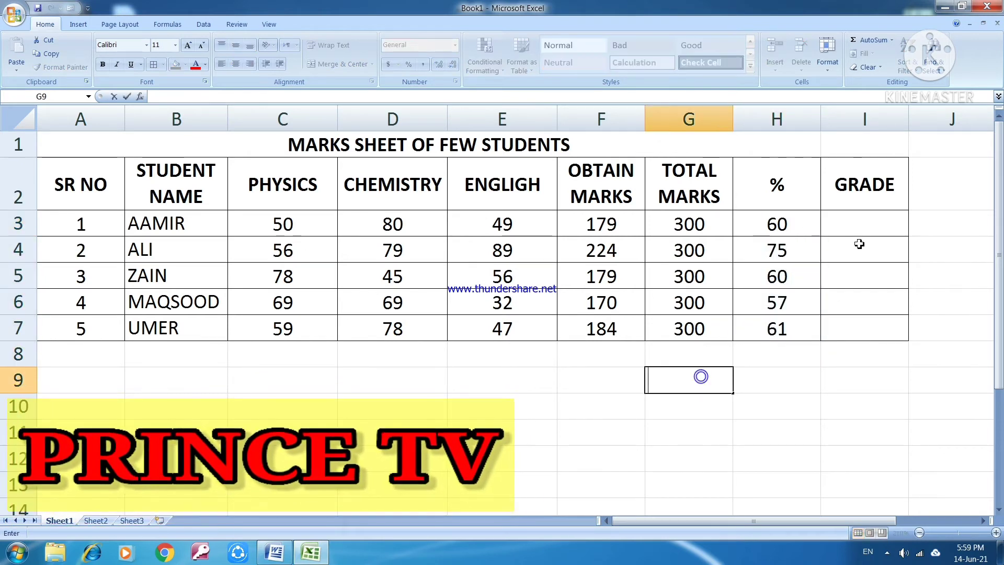
# Step: Begin the grade formula in I3 with an IF that returns "A+" when H3>=80, followed by a nested IF
pyautogui.click(856, 226)
pyautogui.write('=I')
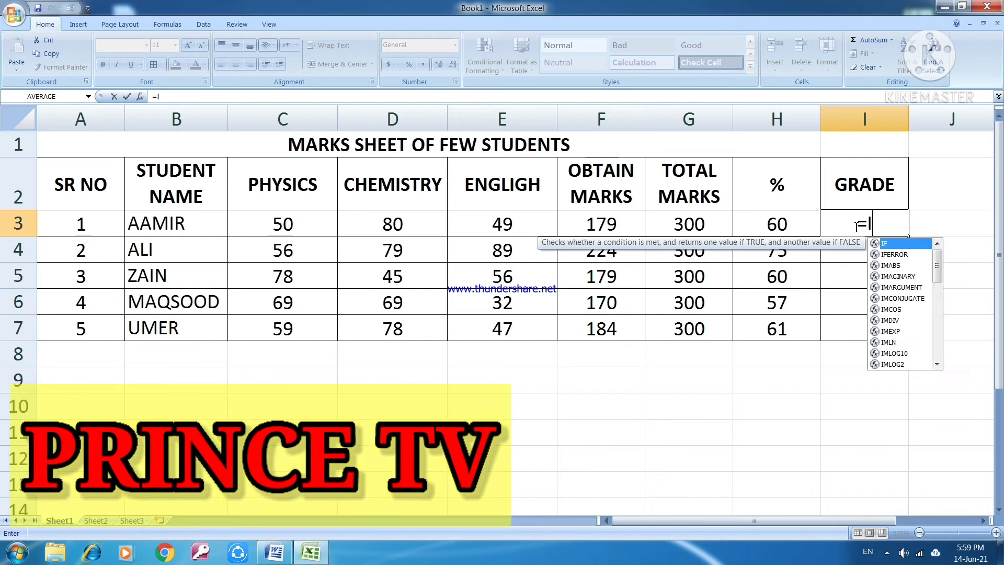
pyautogui.write('F(')
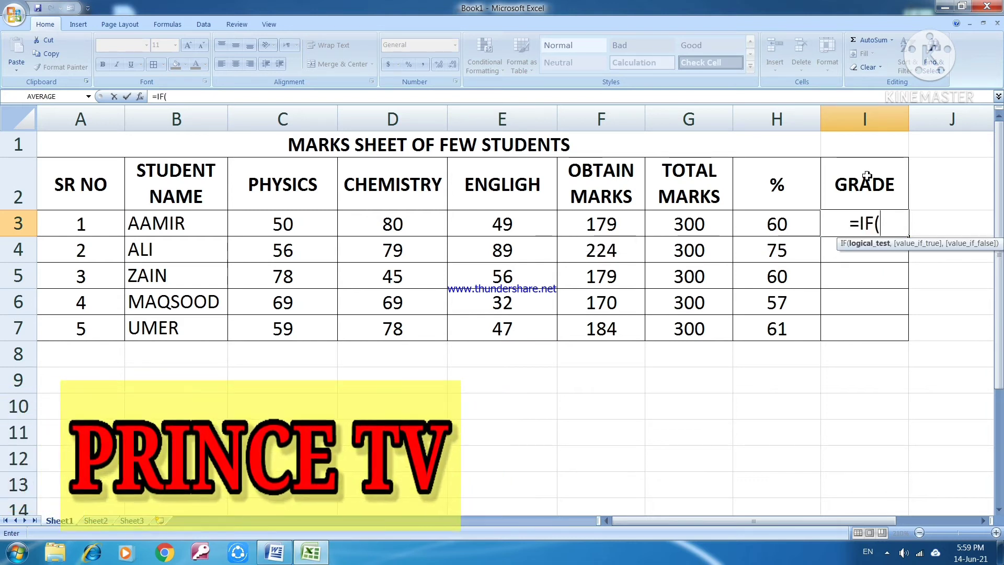
pyautogui.click(775, 226)
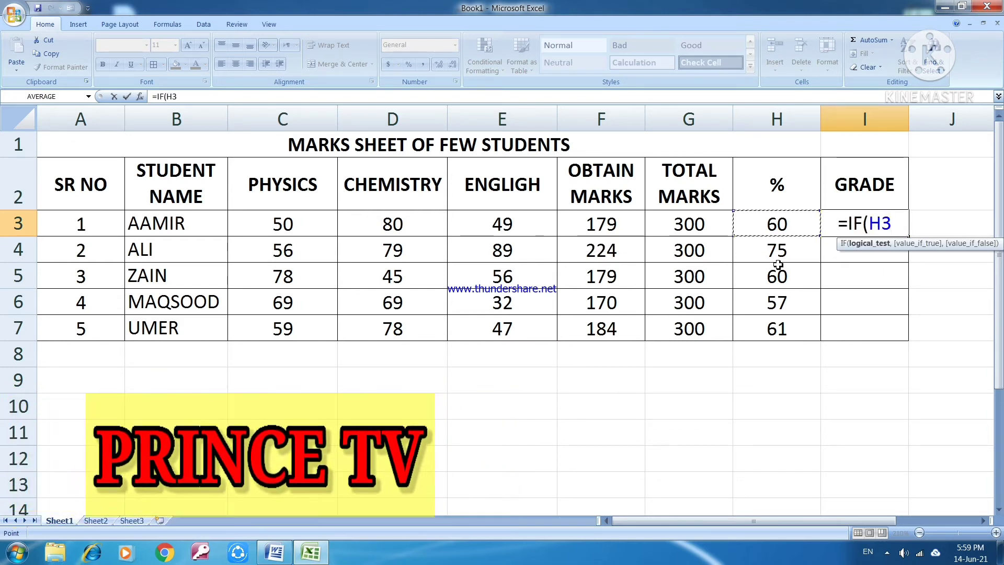
pyautogui.write('>')
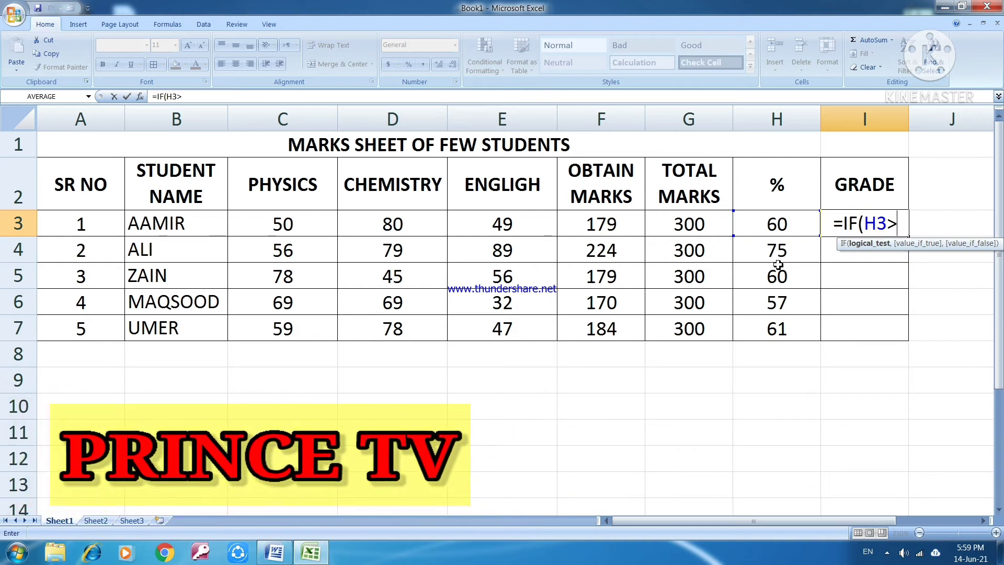
pyautogui.write('=80,')
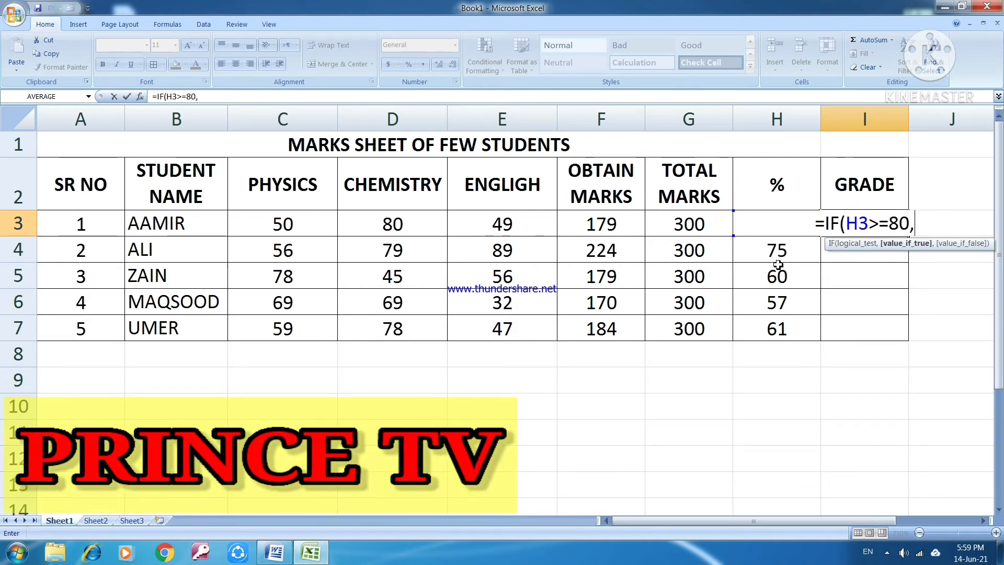
pyautogui.write('"A')
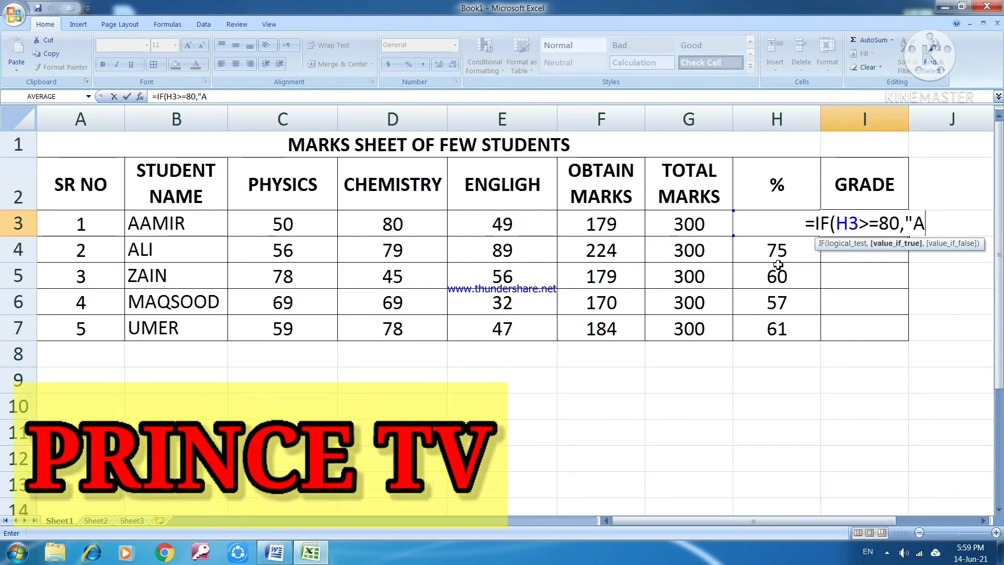
pyautogui.write('+",IF')
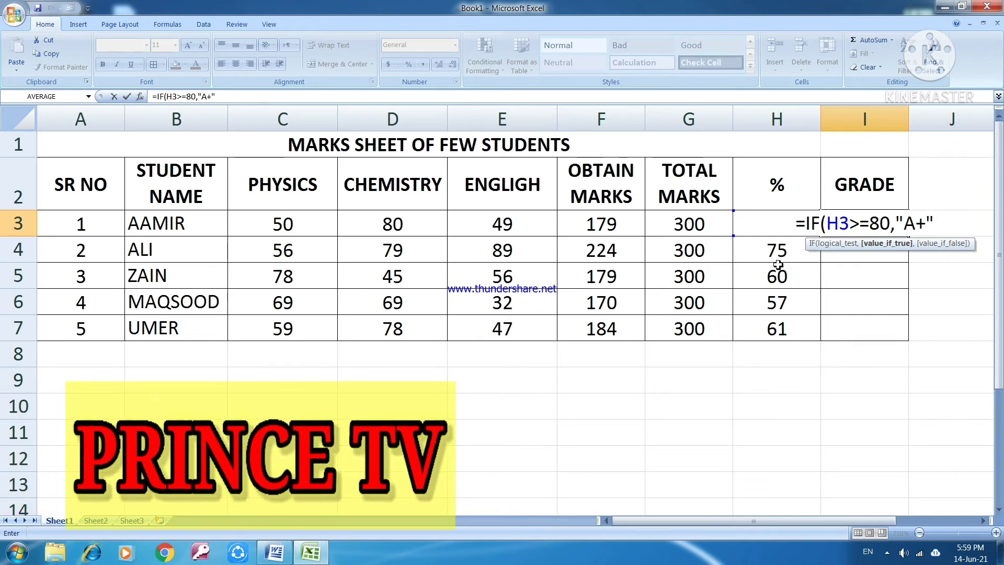
# Step: Make the second IF in the I3 grade formula return "A" when H3>=70
pyautogui.write('(')
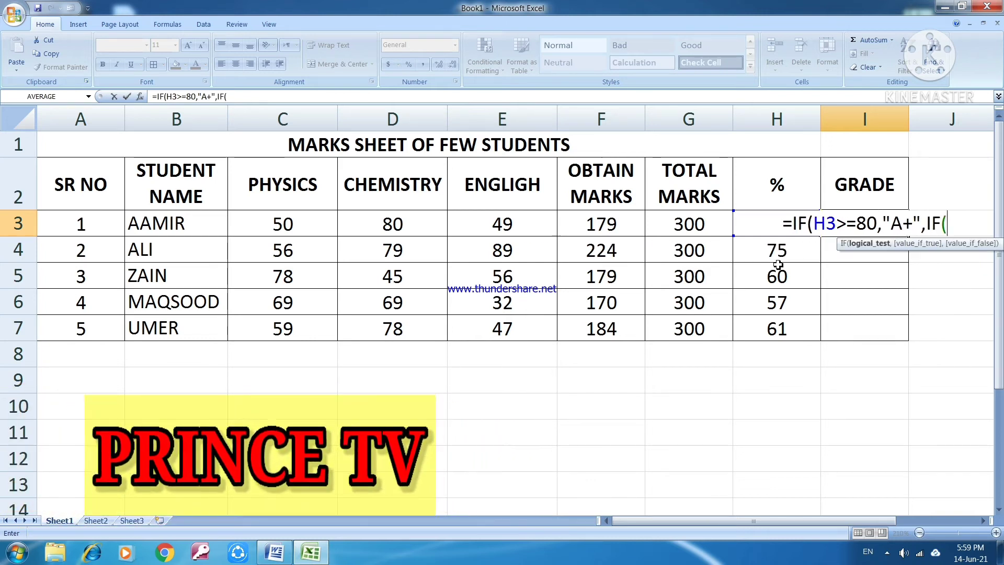
pyautogui.write('H3')
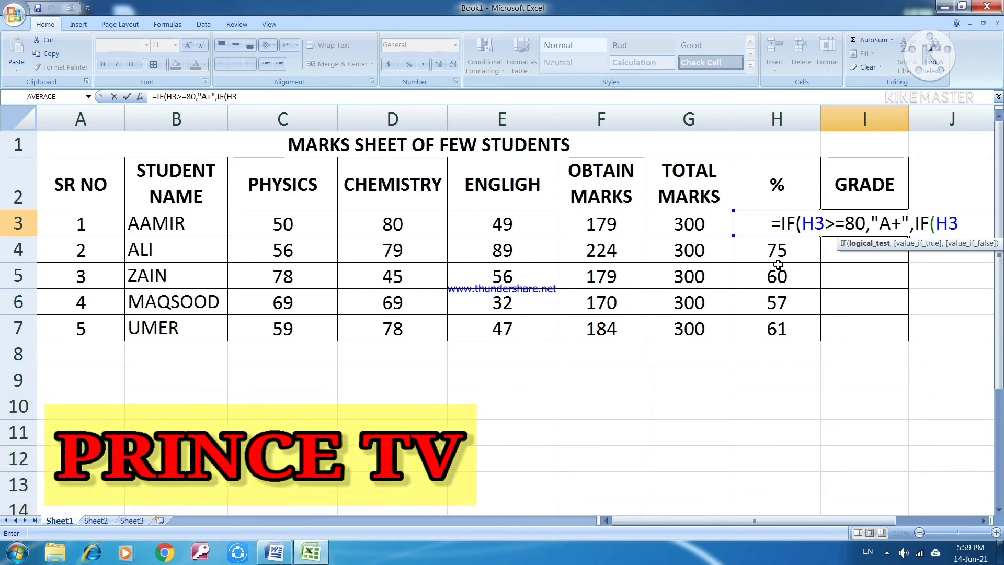
pyautogui.write('>=70')
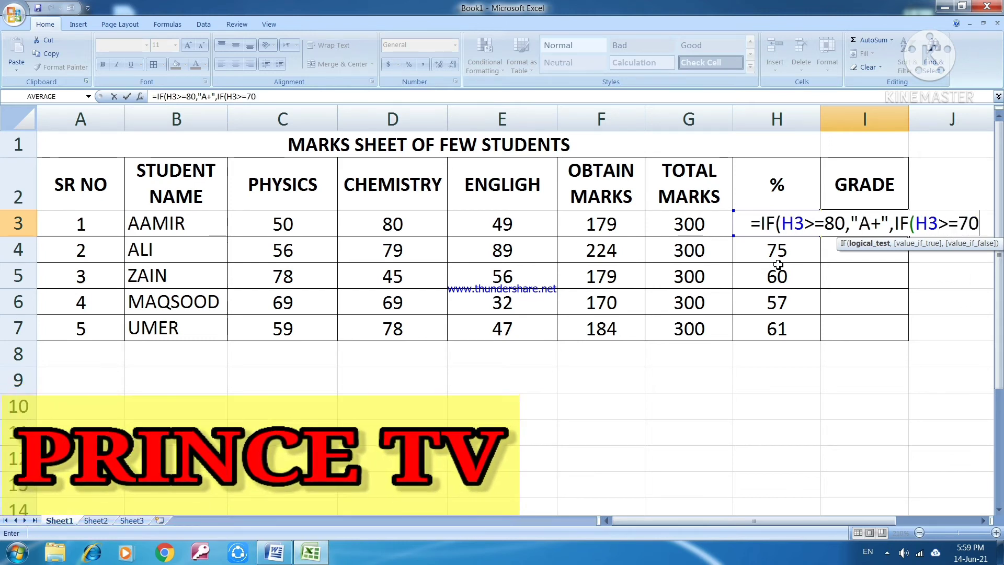
pyautogui.write(',"')
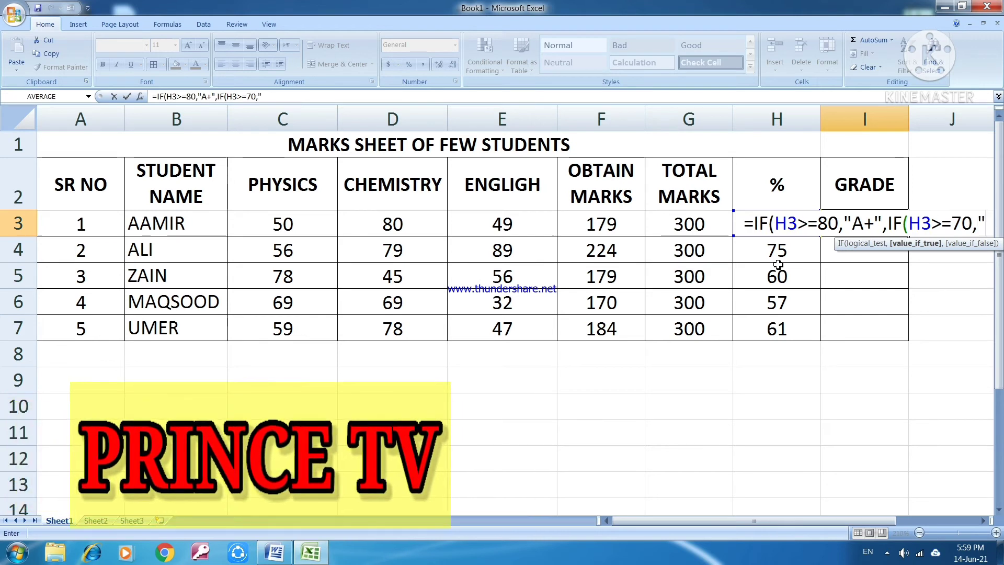
pyautogui.write('A"')
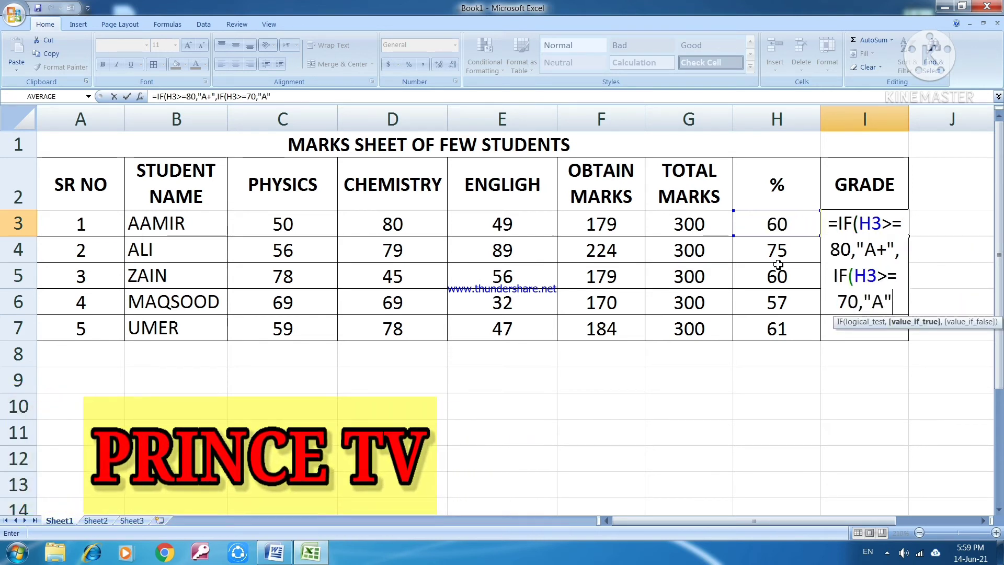
# Step: Nest a third IF in the I3 grade formula that returns "B" when H3>=60
pyautogui.write(',IF')
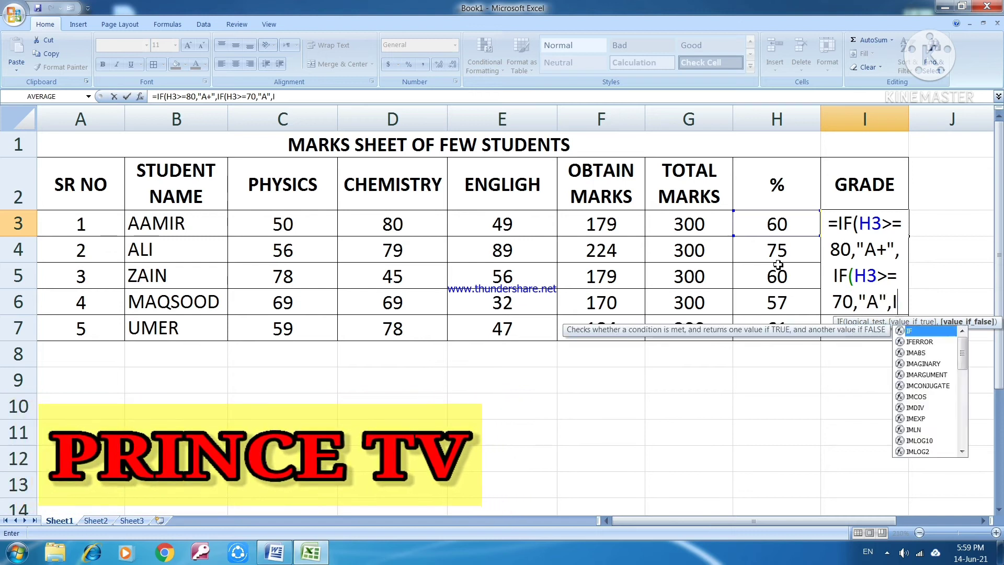
pyautogui.write('(')
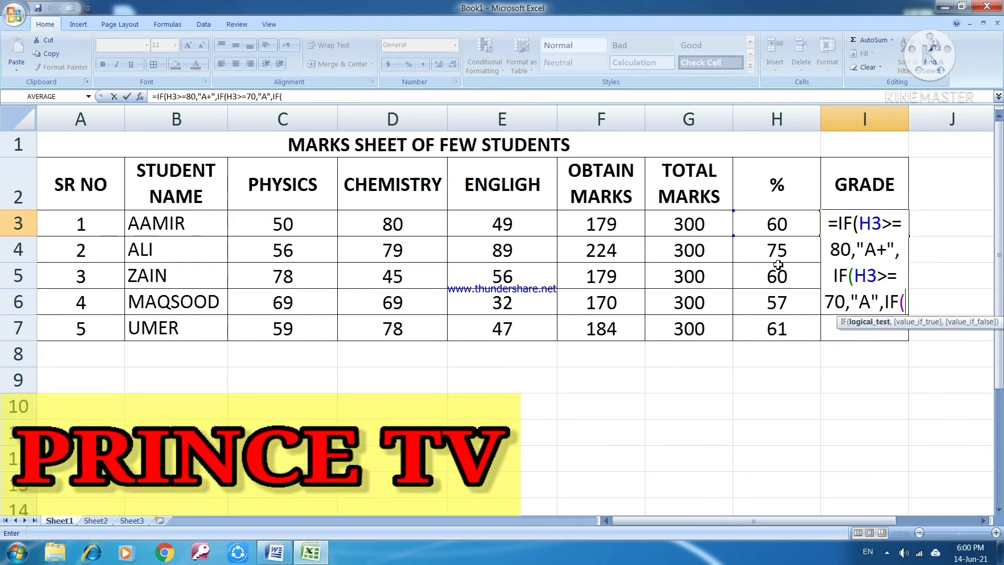
pyautogui.write('H3>')
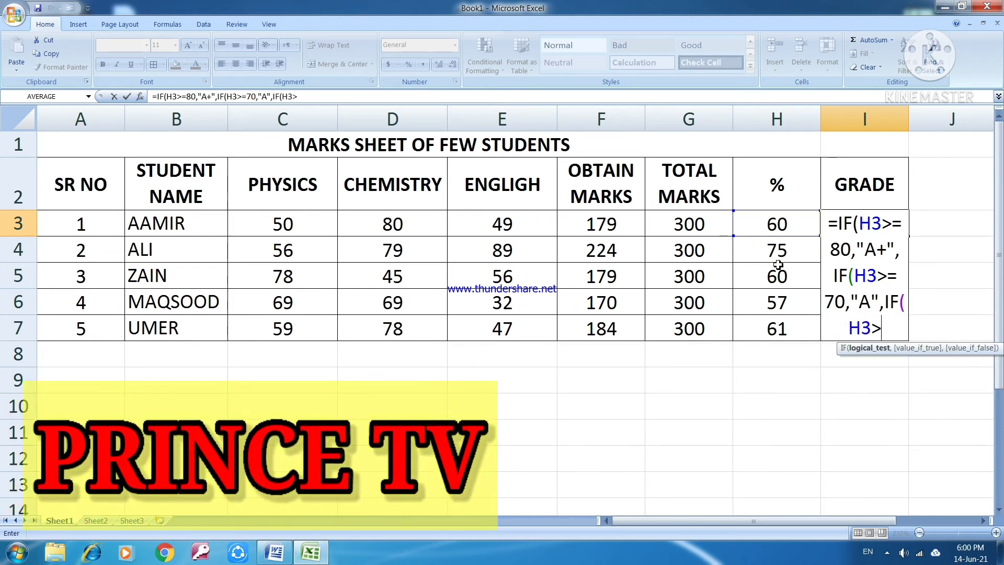
pyautogui.write('=')
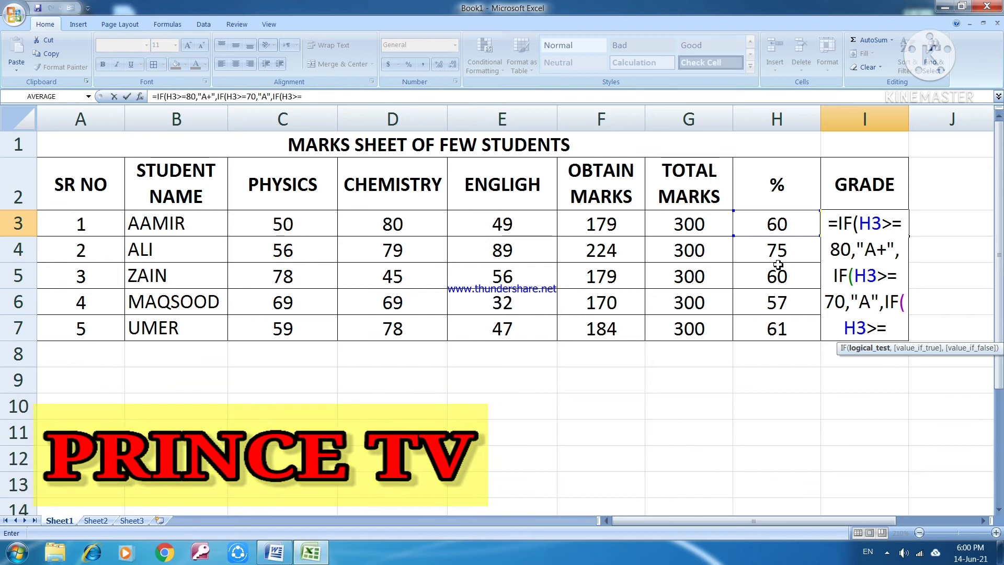
pyautogui.write('60,')
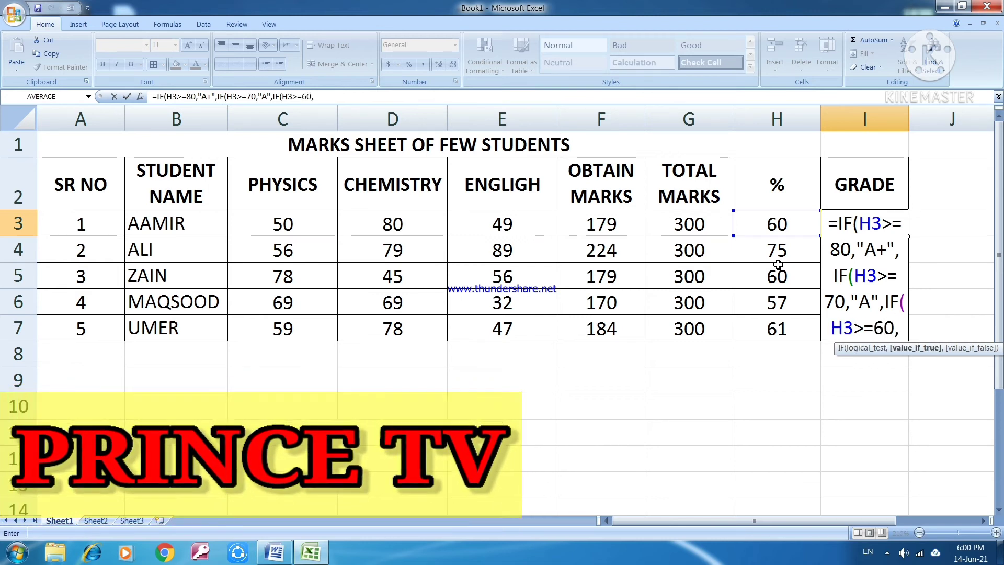
pyautogui.write('"B')
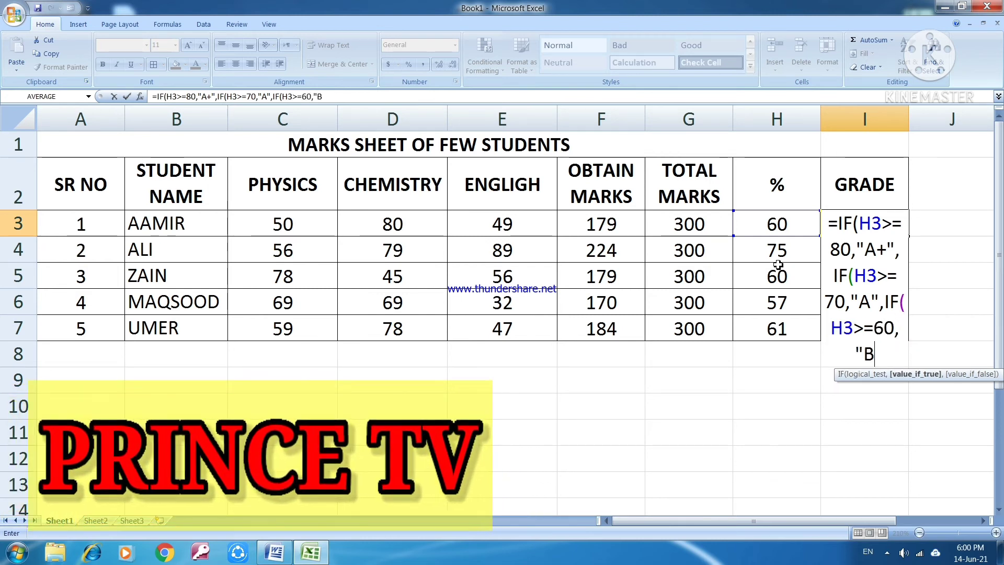
# Step: Nest a fourth IF returning "C" when H3>=50, close all four parentheses and enter the I3 grade formula
pyautogui.write('",IF(')
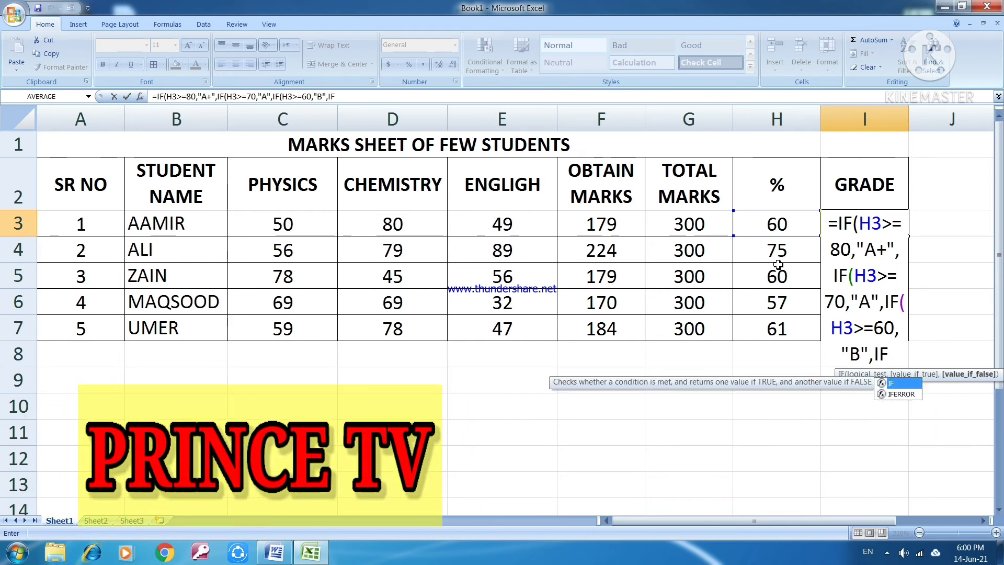
pyautogui.write('H3')
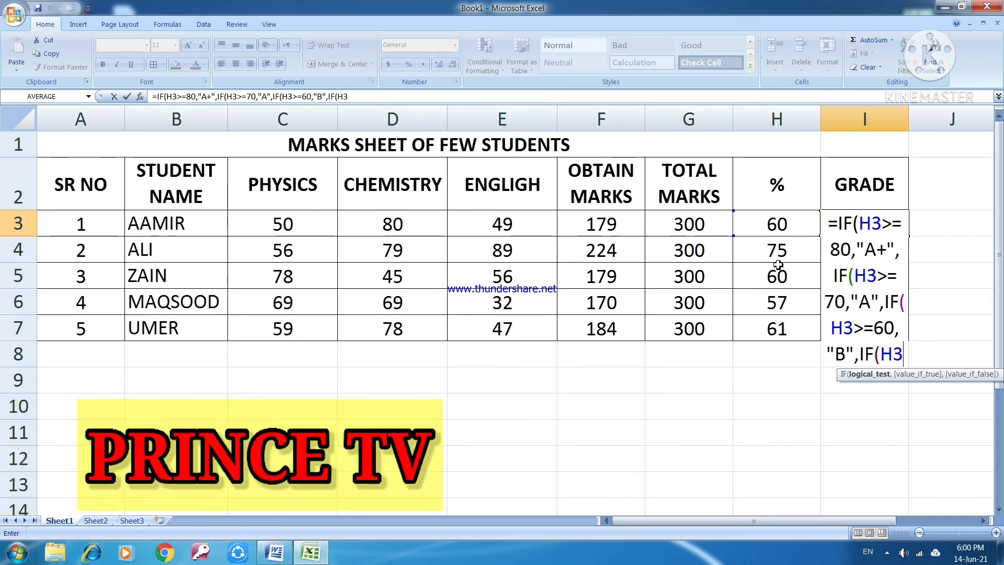
pyautogui.write('>=50,')
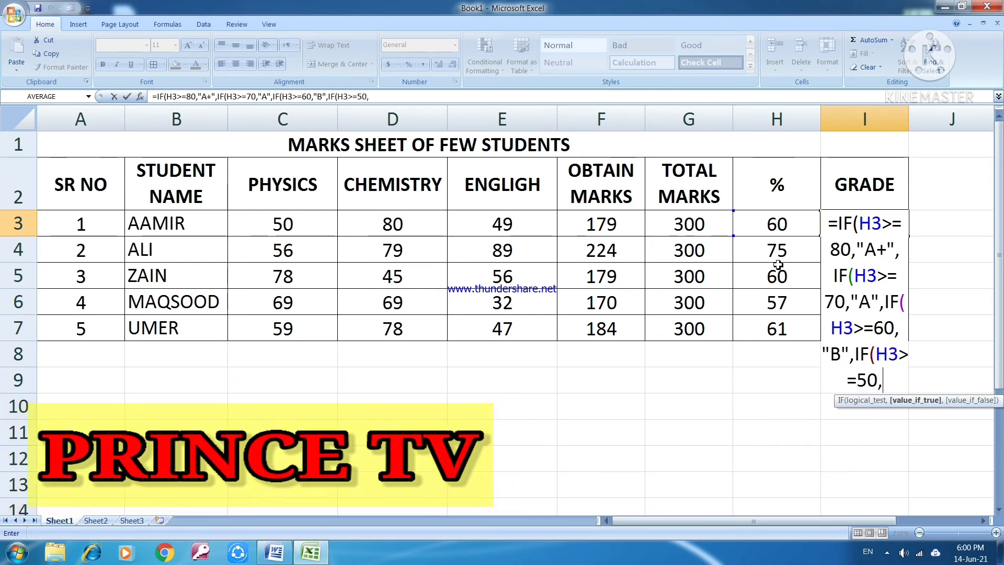
pyautogui.write('"C"')
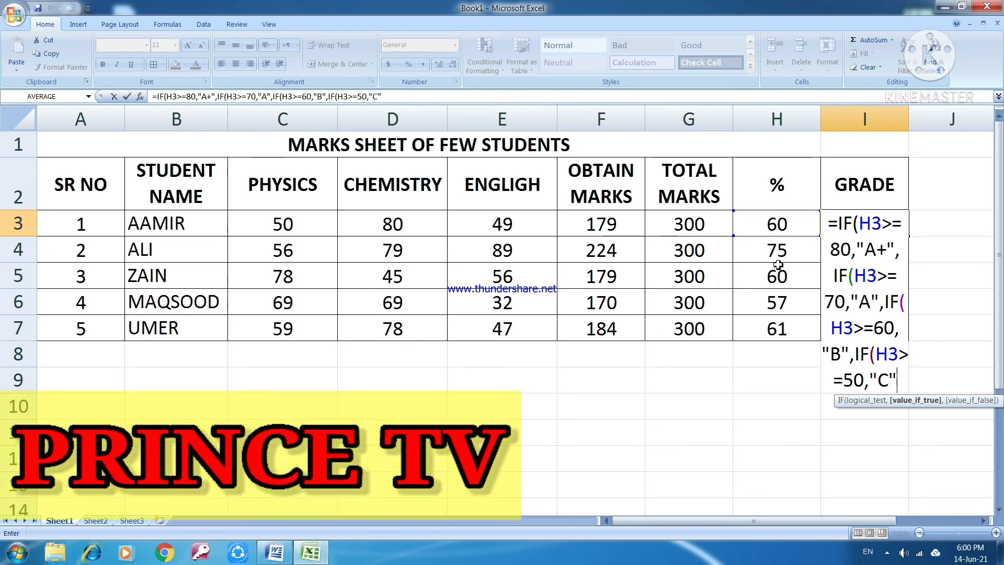
pyautogui.write('))))')
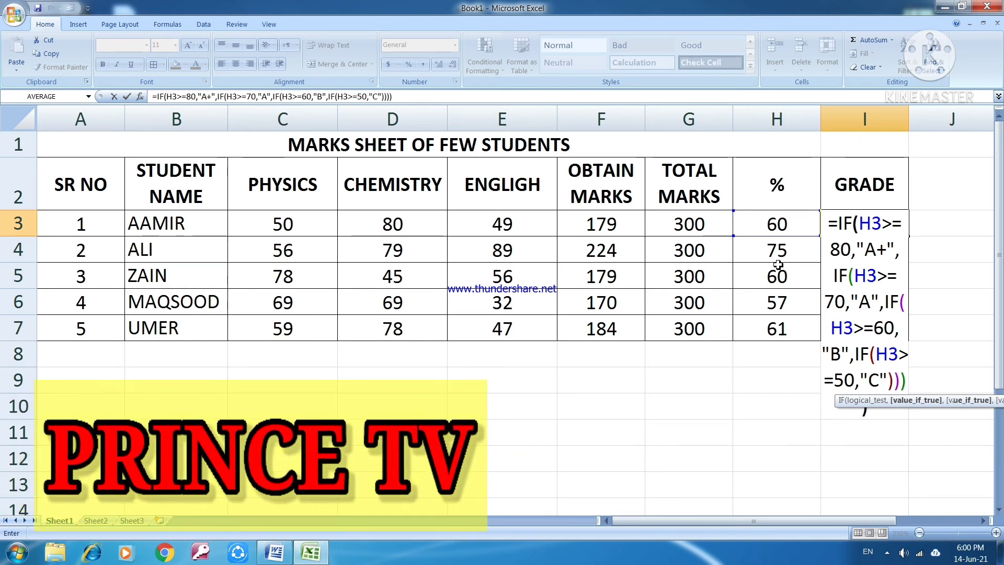
pyautogui.press('Return')
# Step: Fill the grade formula from I3 down to I7
pyautogui.write('3')
pyautogui.click(874, 222)
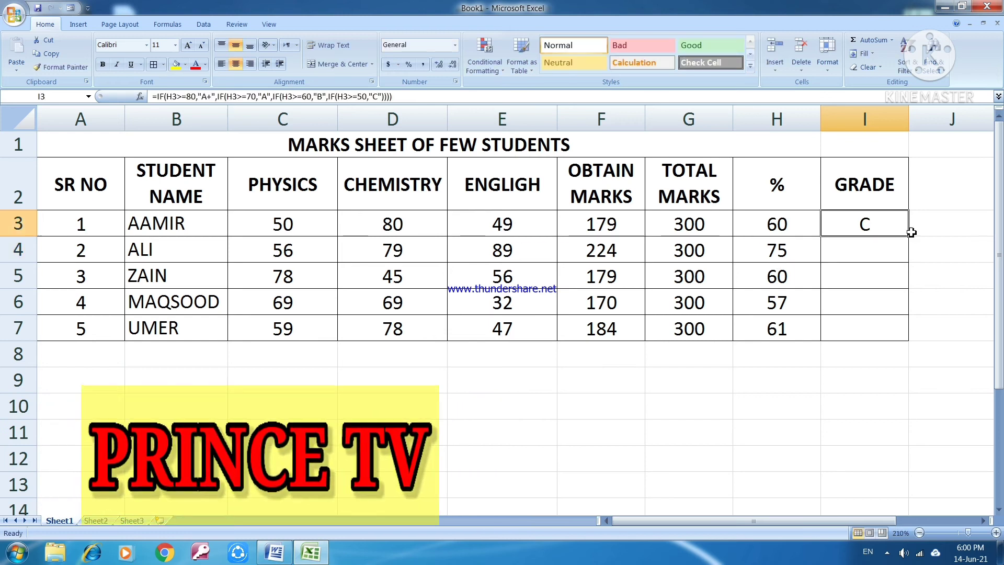
pyautogui.moveTo(906, 235); pyautogui.dragTo(900, 338)
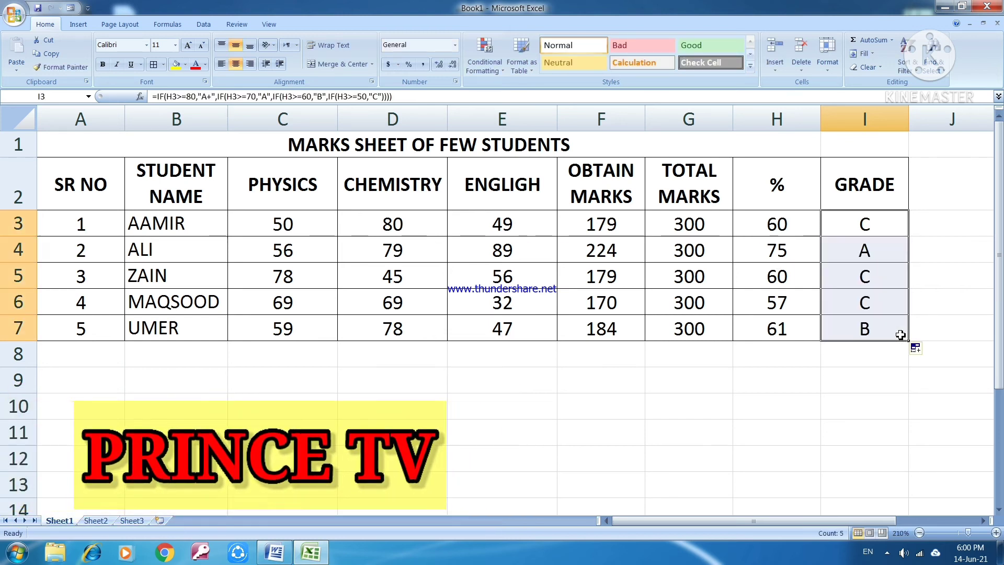
pyautogui.click(819, 382)
# Step: Change the first student's English marks in E3 and Physics marks in C3 to 80 each
pyautogui.click(503, 224)
pyautogui.write('80')
pyautogui.press('Return')
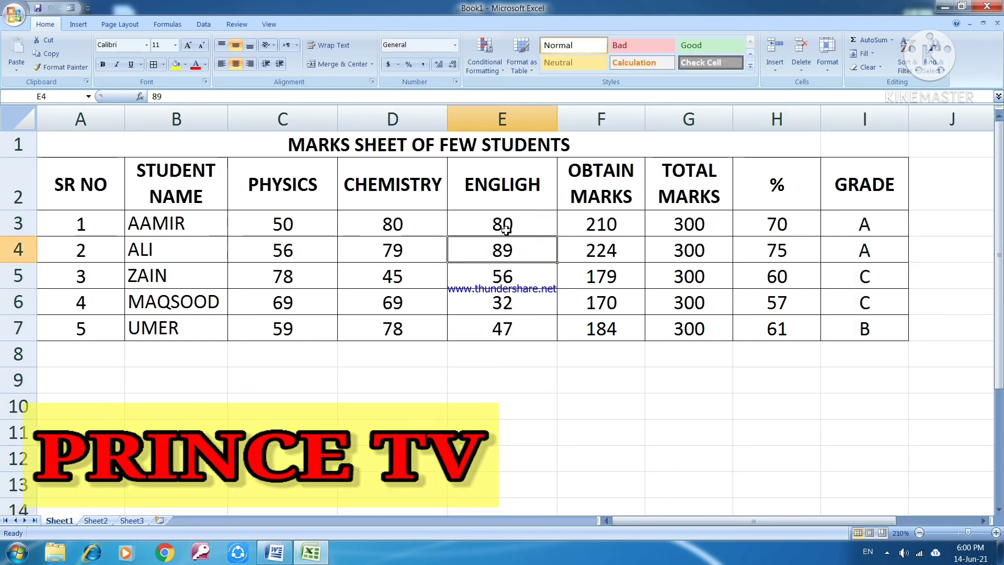
pyautogui.click(306, 228)
pyautogui.write('80')
pyautogui.press('Return')
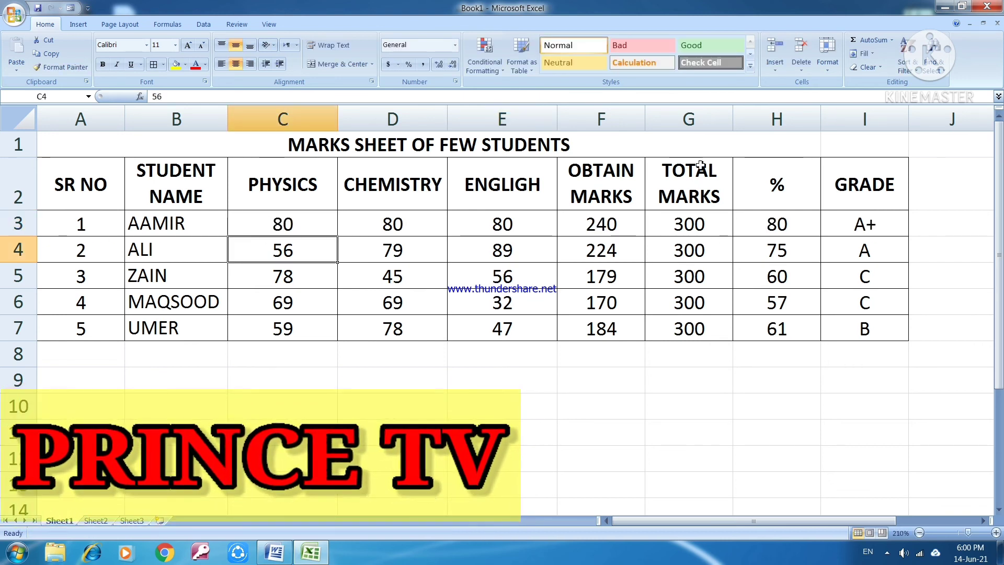
# Step: Set the fifth student's English marks in E7 to 20 and the third student's Chemistry marks in D5 to 85
pyautogui.click(503, 328)
pyautogui.write('20')
pyautogui.press('Return')
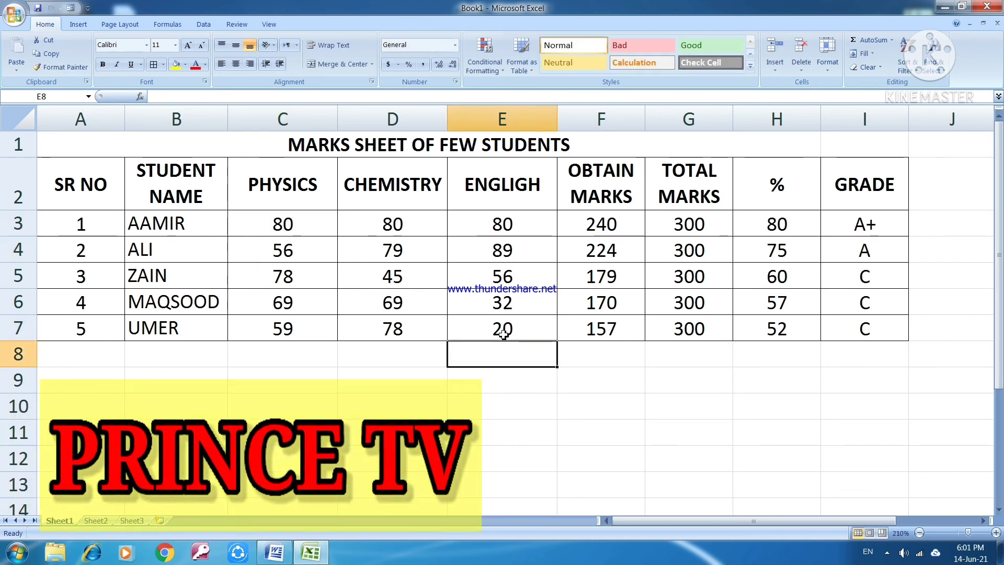
pyautogui.click(413, 279)
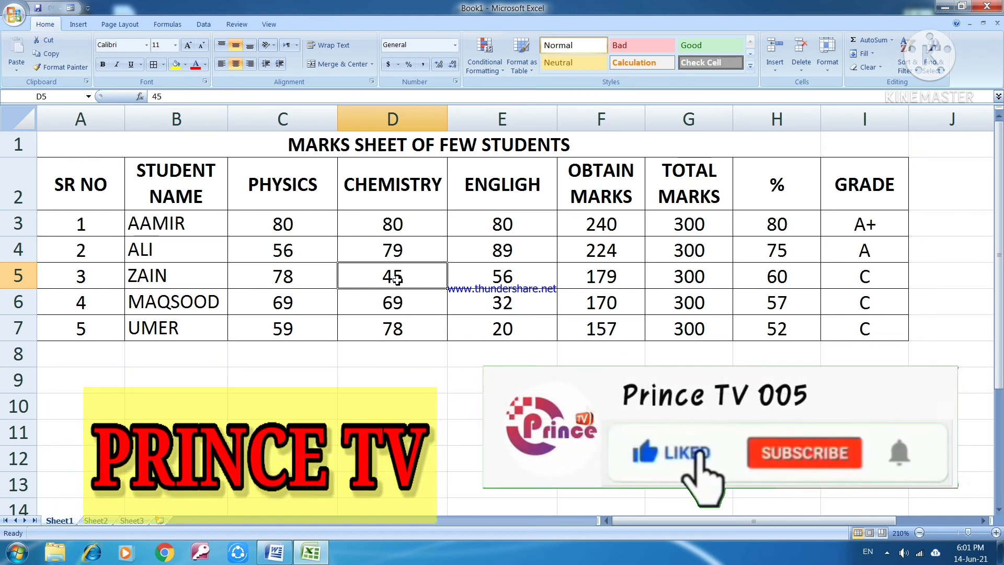
pyautogui.write('85')
pyautogui.press('Return')
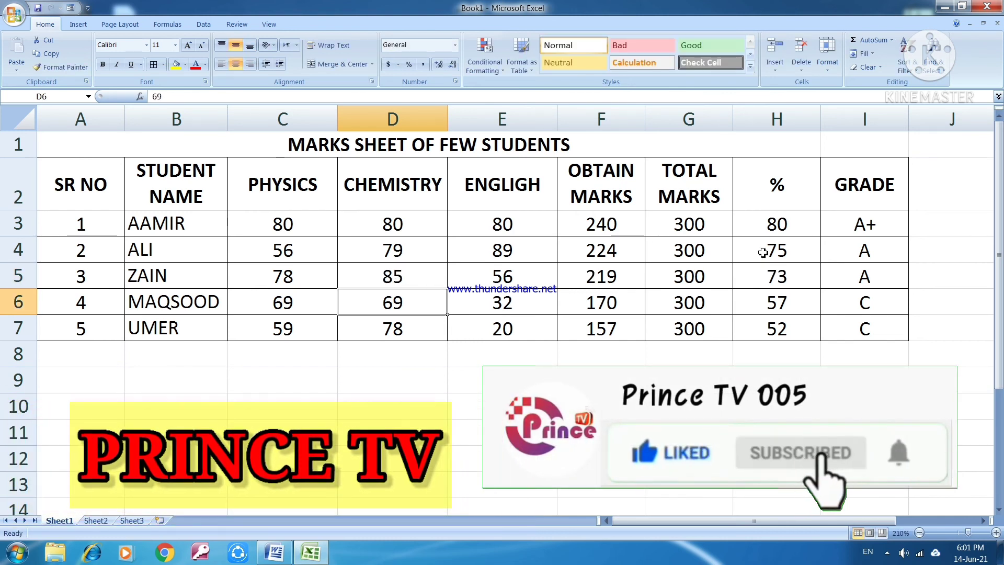
# Step: Enlarge the worksheet view to 230% and check the grade cells I5 and I6
pyautogui.click(919, 533)
pyautogui.click(996, 533)
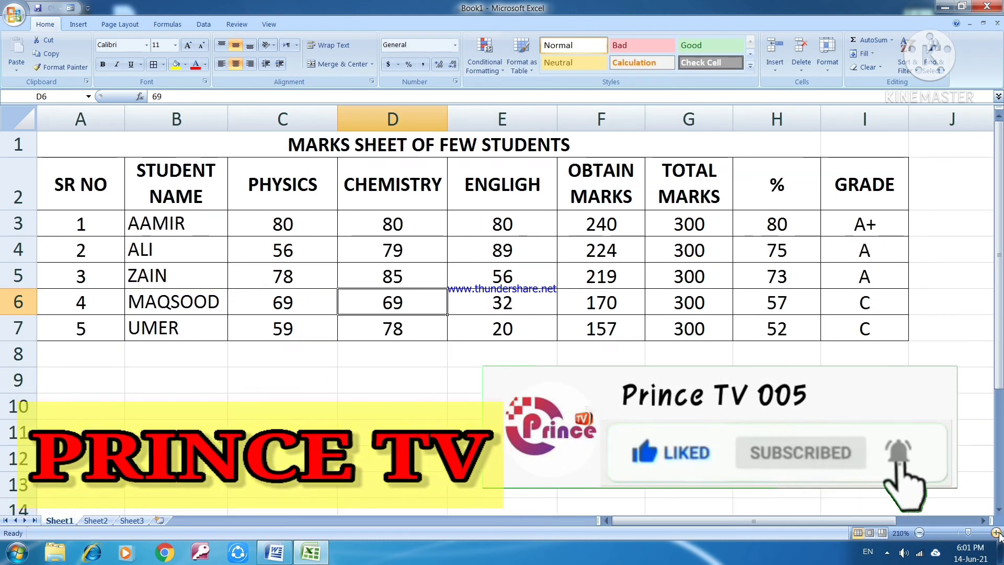
pyautogui.click(996, 533)
pyautogui.click(996, 533)
pyautogui.click(936, 292)
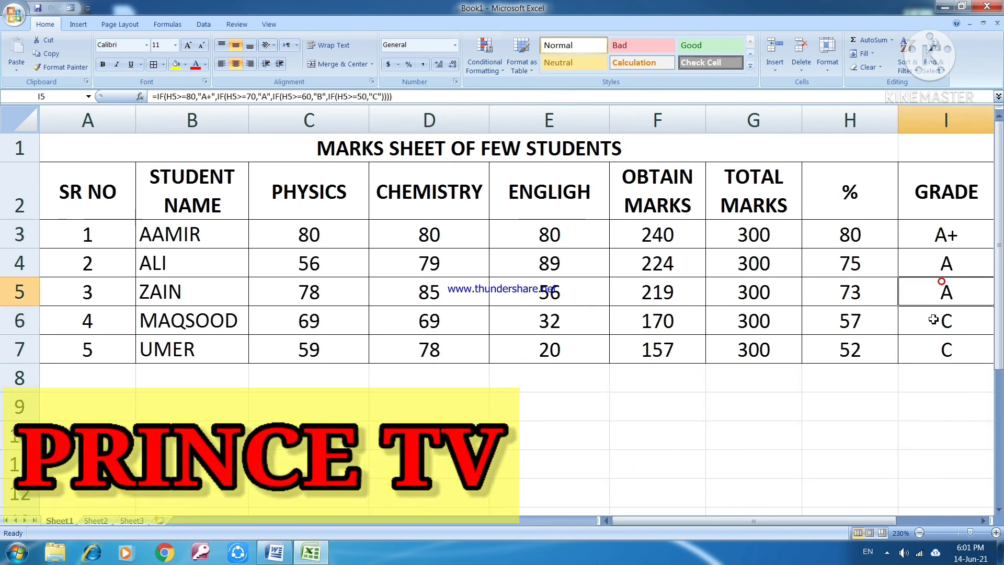
pyautogui.click(935, 319)
# Step: Switch to the open Word document with the "Thanks for watching" text
pyautogui.click(274, 552)
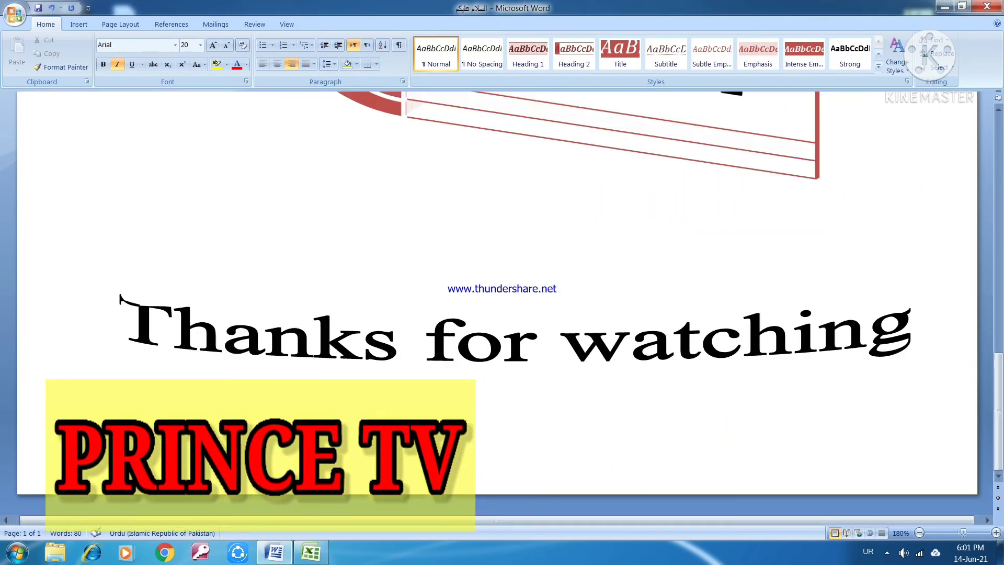